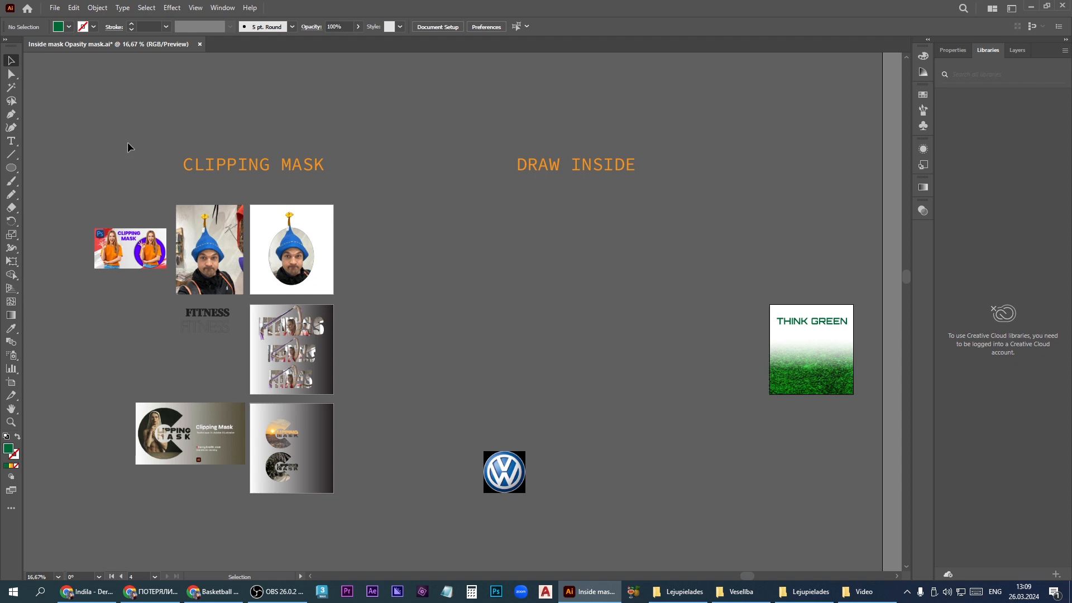
Draw a closed green teardrop-like shape below the DRAW INSIDE title with the Curvature tool, about 1805 by 1240 px.
left_click(11, 128)
left_click(505, 253)
left_click(565, 217)
left_click(642, 243)
left_click(645, 324)
left_click(576, 346)
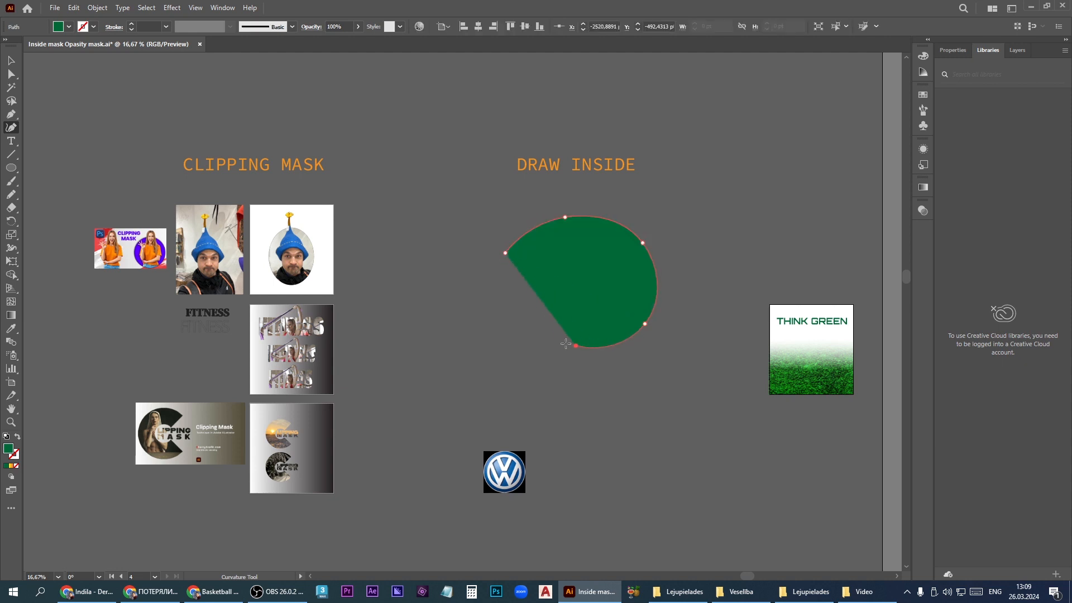
left_click(528, 331)
left_click(468, 279)
left_click(503, 254)
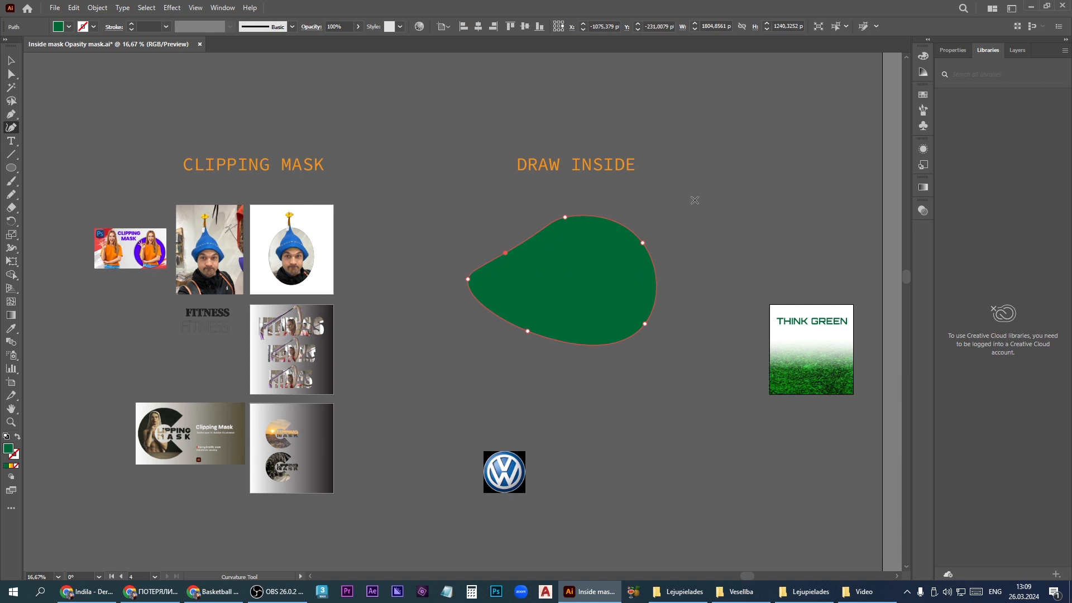
Give the green shape an orange outline with a stroke weight of 19 mm.
left_click(133, 25)
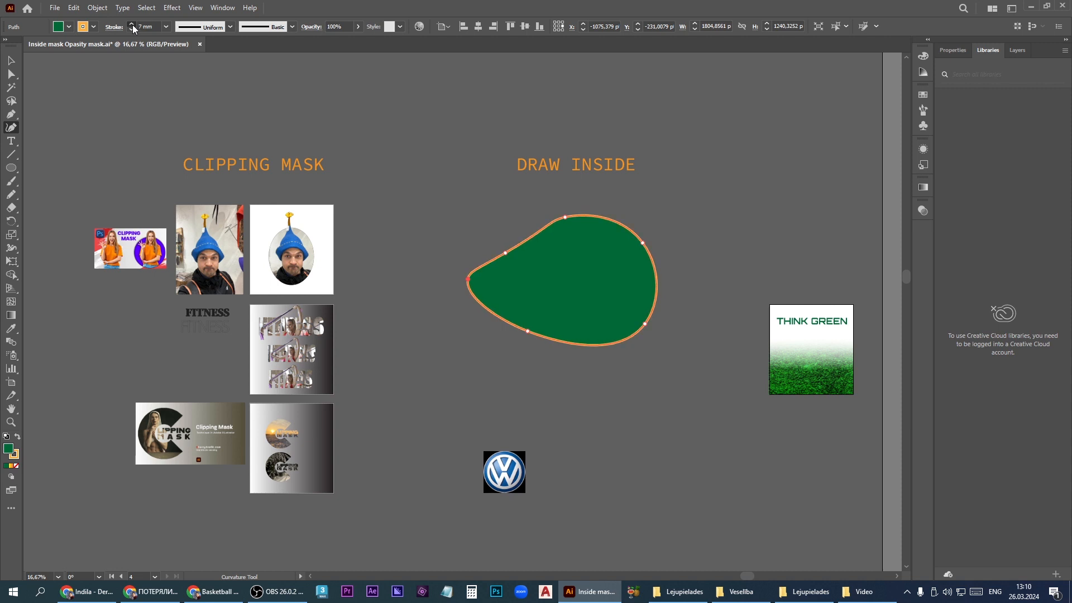
left_click(133, 25)
left_click(133, 25)
left_click(133, 25)
left_click(133, 24)
left_click(132, 25)
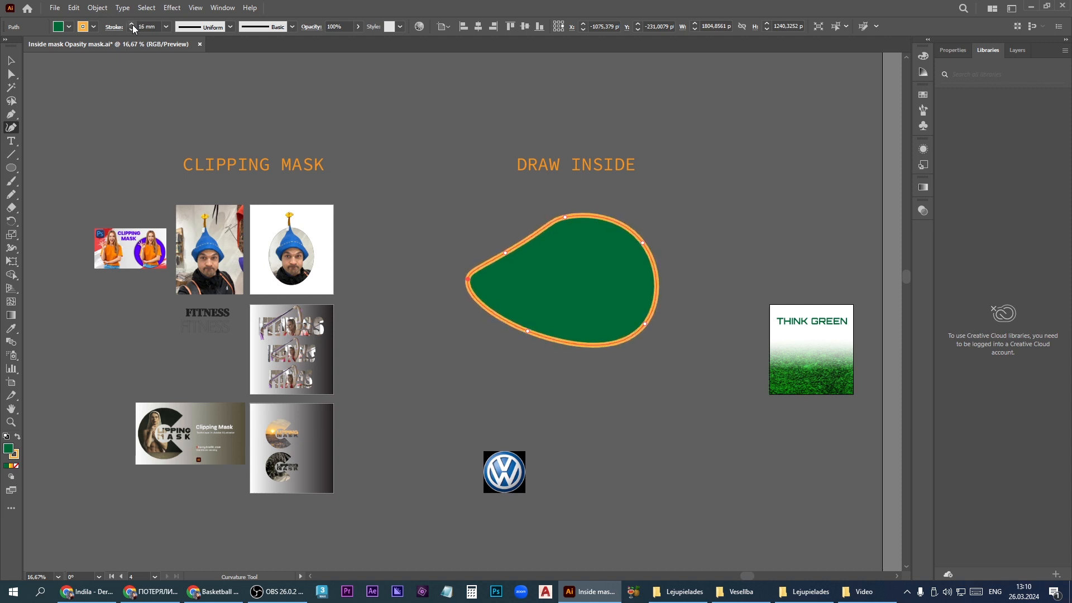
left_click(132, 25)
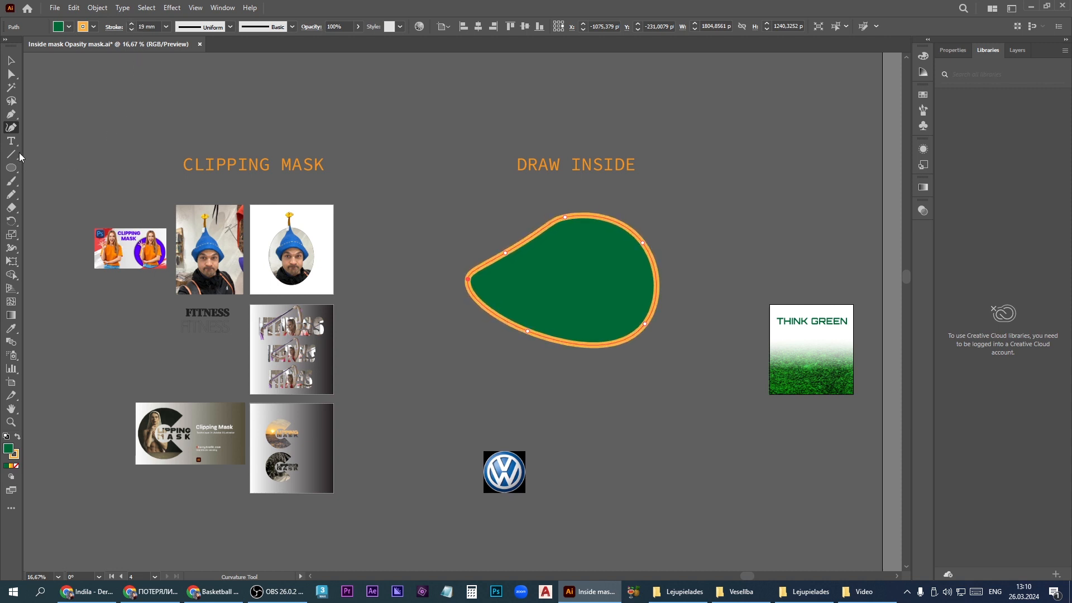
Try a long freehand Pencil stroke across the green shape, and undo it.
left_click(11, 194)
mouse_move(432, 214)
left_mouse_down()
mouse_move(679, 267)
mouse_move(793, 239)
mouse_move(827, 246)
left_mouse_up()
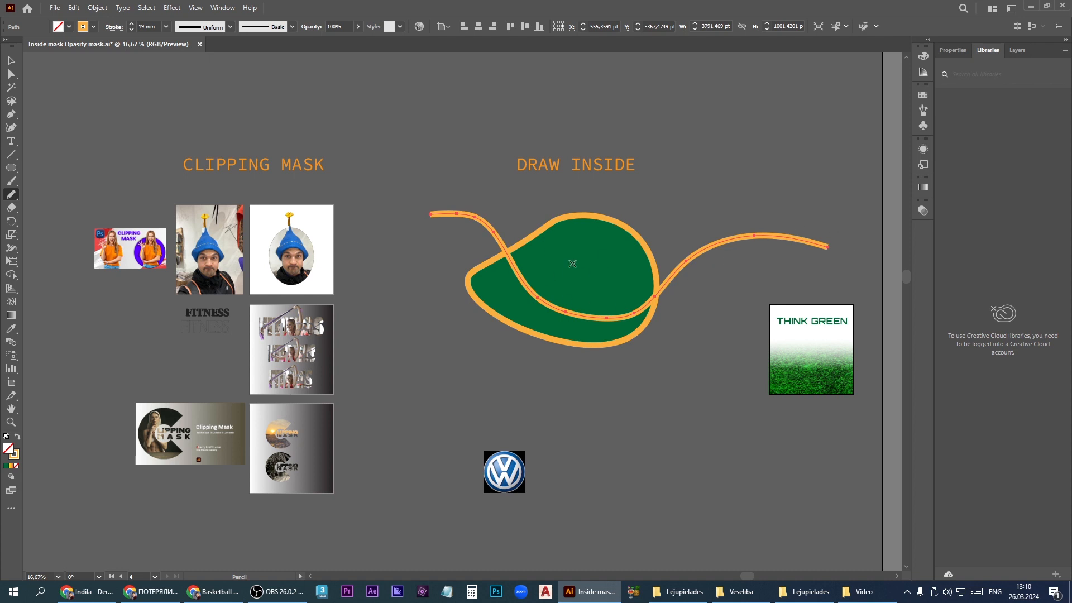
key("ctrl+z")
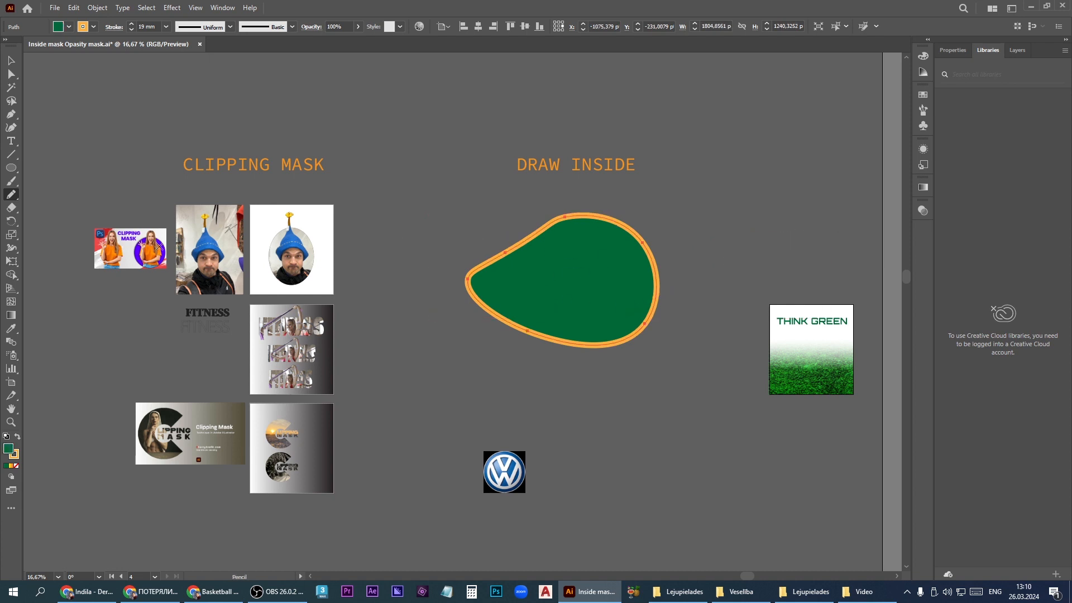
Draw three freehand Pencil strokes crossing the green shape in Draw Behind mode, using the red stroke colour C=15 M=100 Y=90 K=10.
left_click(17, 478)
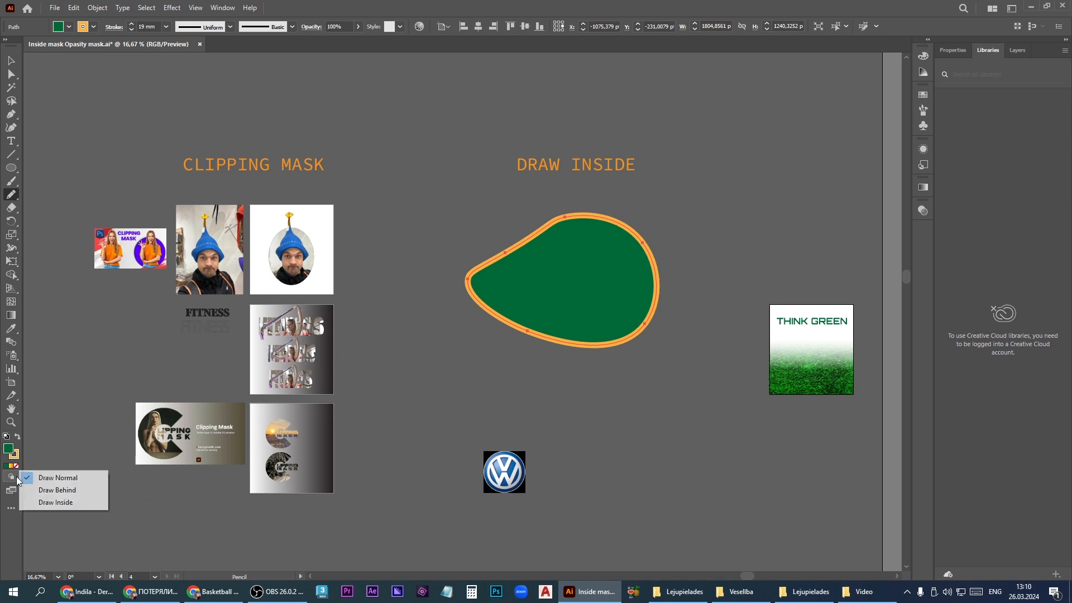
left_click(54, 491)
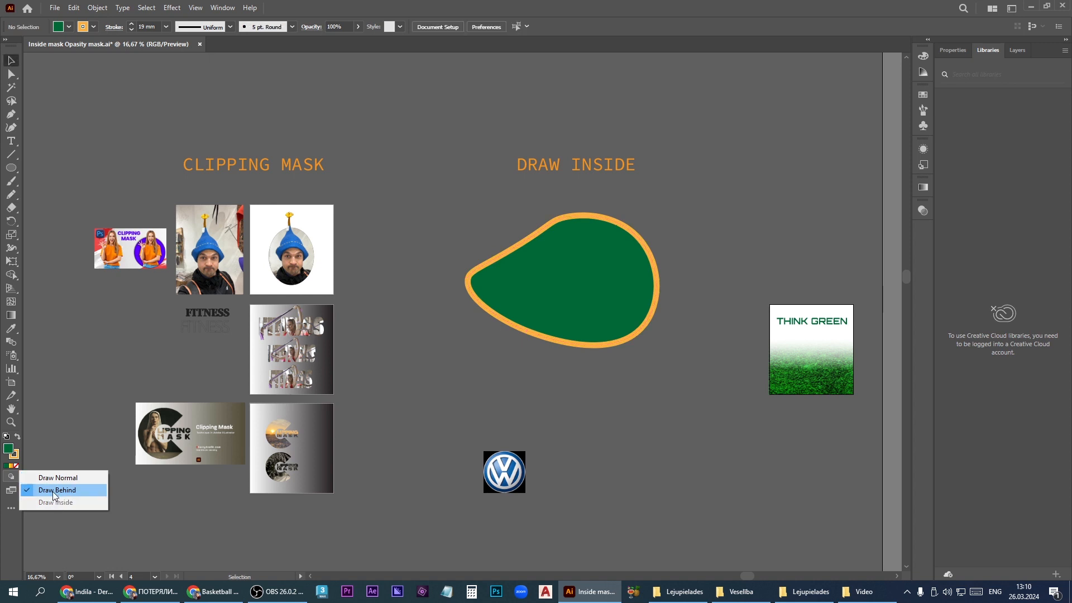
left_click(84, 27)
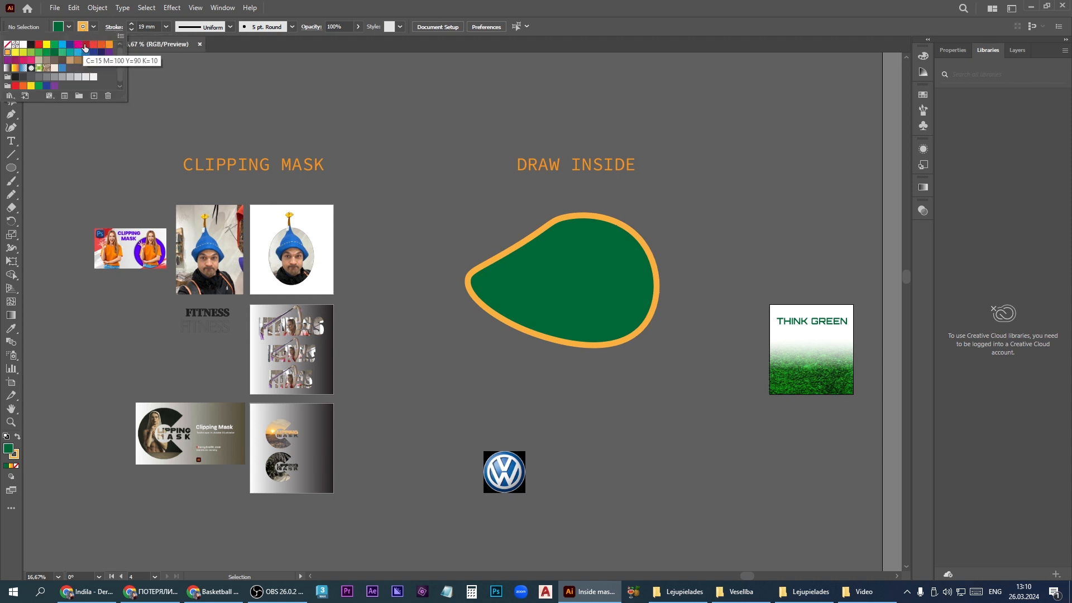
left_click(85, 44)
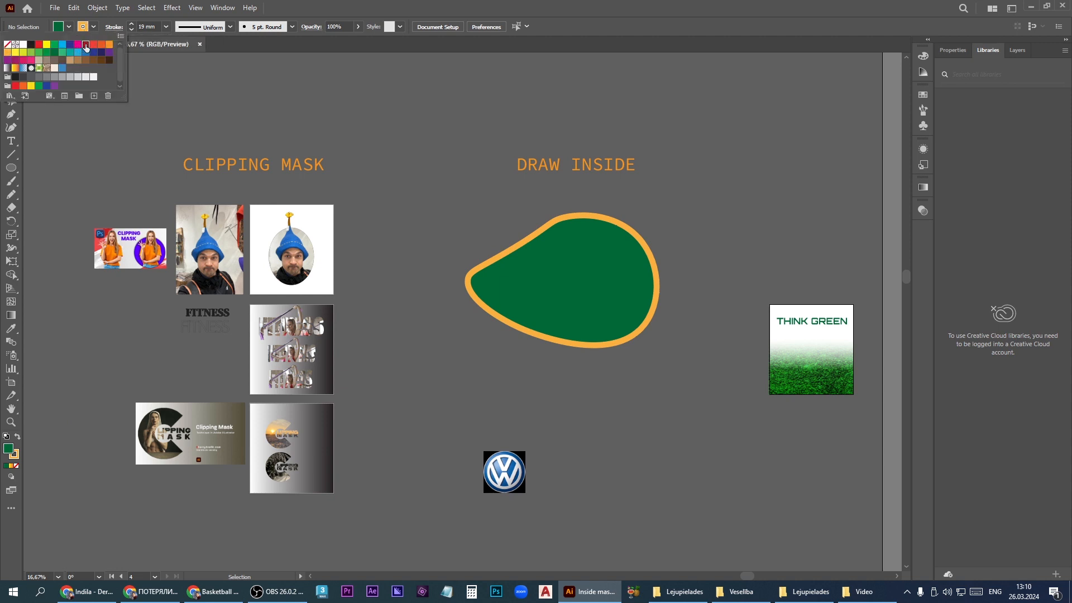
left_click(11, 194)
mouse_move(464, 202)
left_mouse_down()
mouse_move(521, 250)
mouse_move(621, 273)
mouse_move(701, 258)
mouse_move(748, 265)
left_mouse_up()
mouse_move(666, 215)
left_mouse_down()
mouse_move(637, 224)
mouse_move(542, 301)
mouse_move(497, 368)
mouse_move(476, 377)
left_mouse_up()
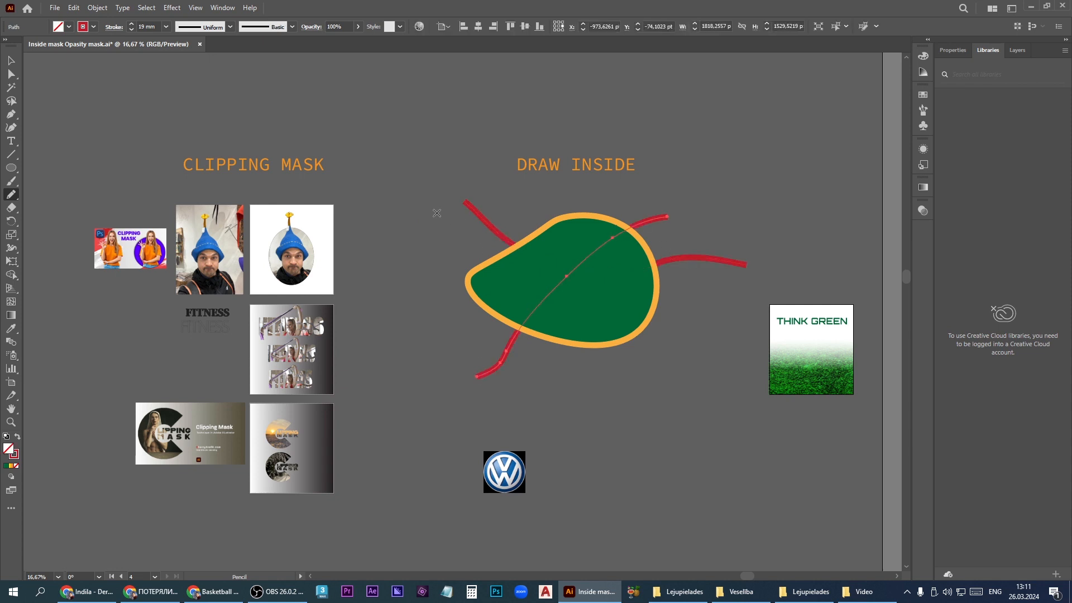
mouse_move(432, 226)
left_mouse_down()
mouse_move(453, 285)
mouse_move(625, 264)
mouse_move(685, 331)
mouse_move(727, 354)
left_mouse_up()
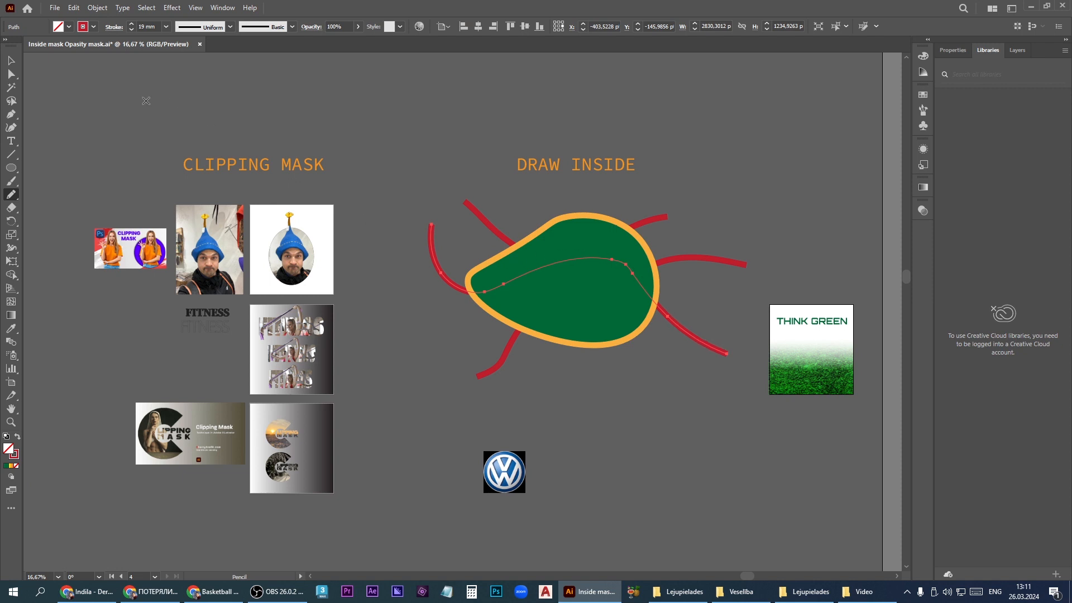
left_click(12, 61)
left_click(440, 147)
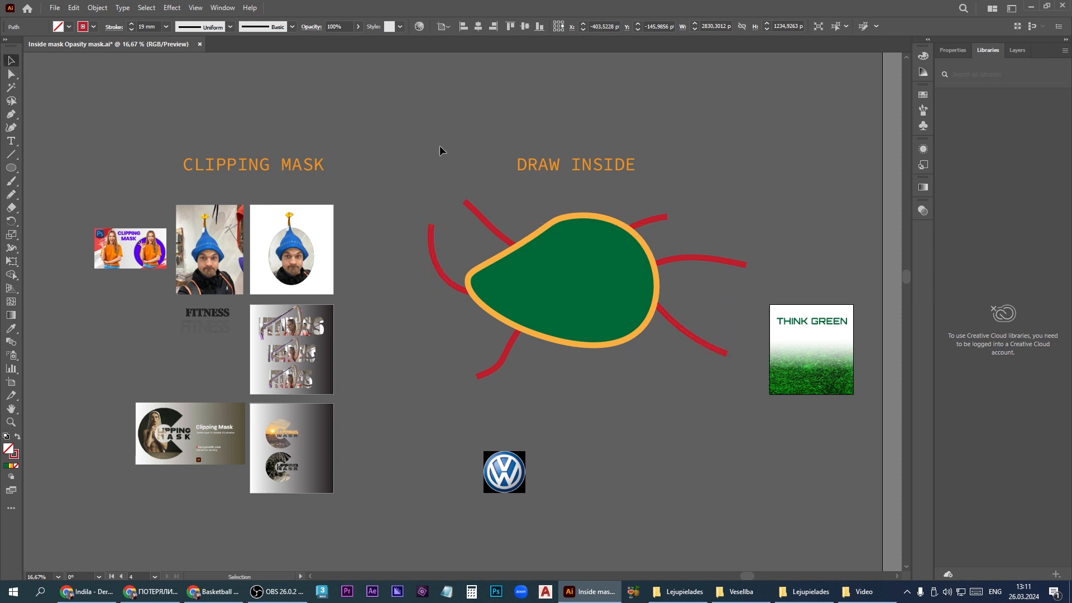
Draw four light blue freehand Pencil strokes across the green shape in Draw Inside mode, then deselect the artwork.
left_click(584, 342)
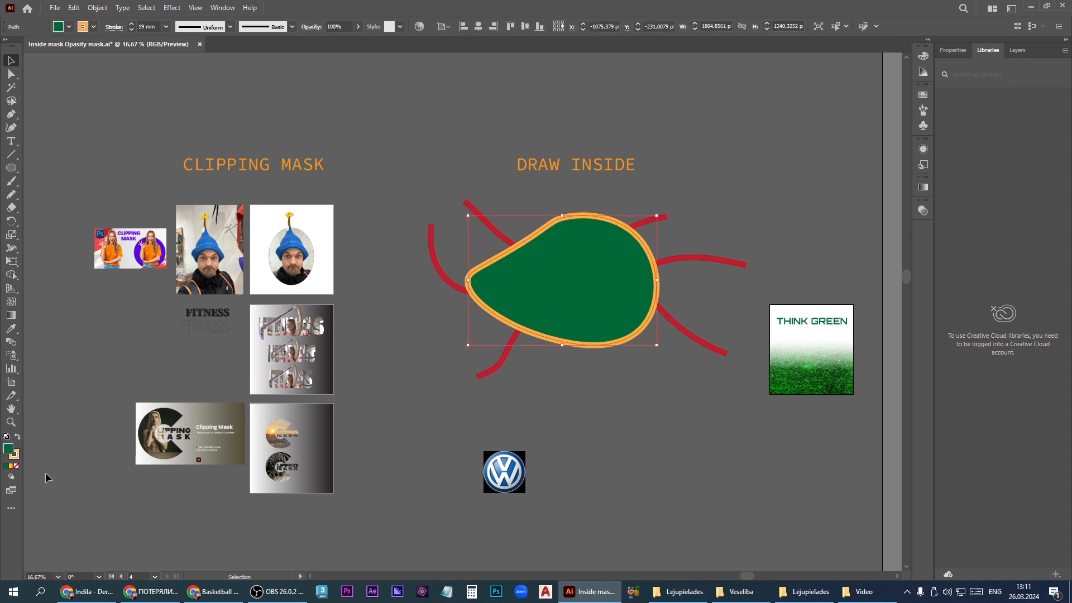
left_click(11, 476)
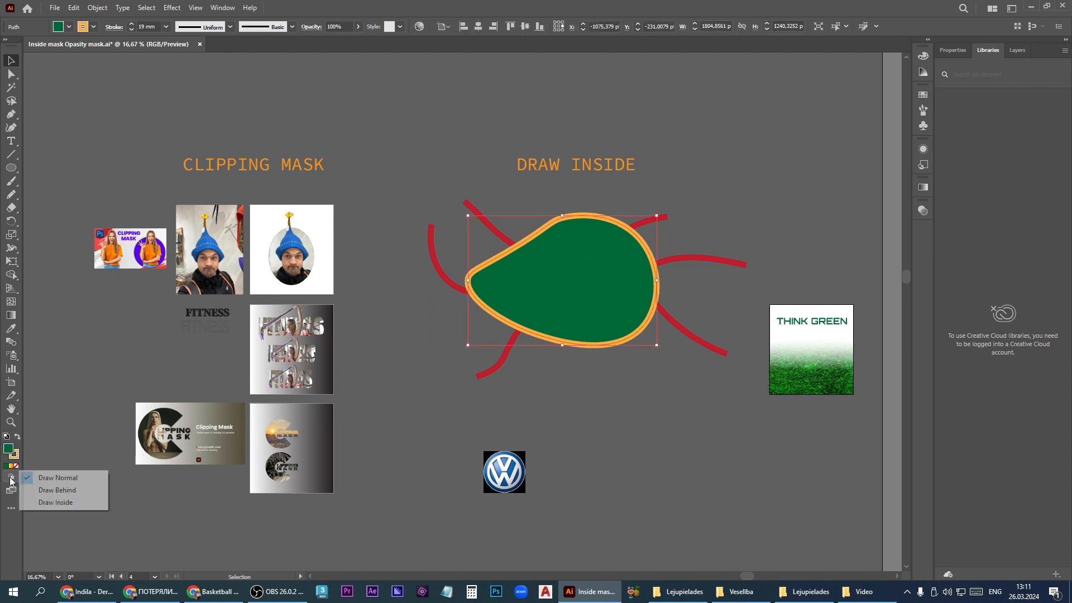
left_click(54, 502)
left_click(83, 28)
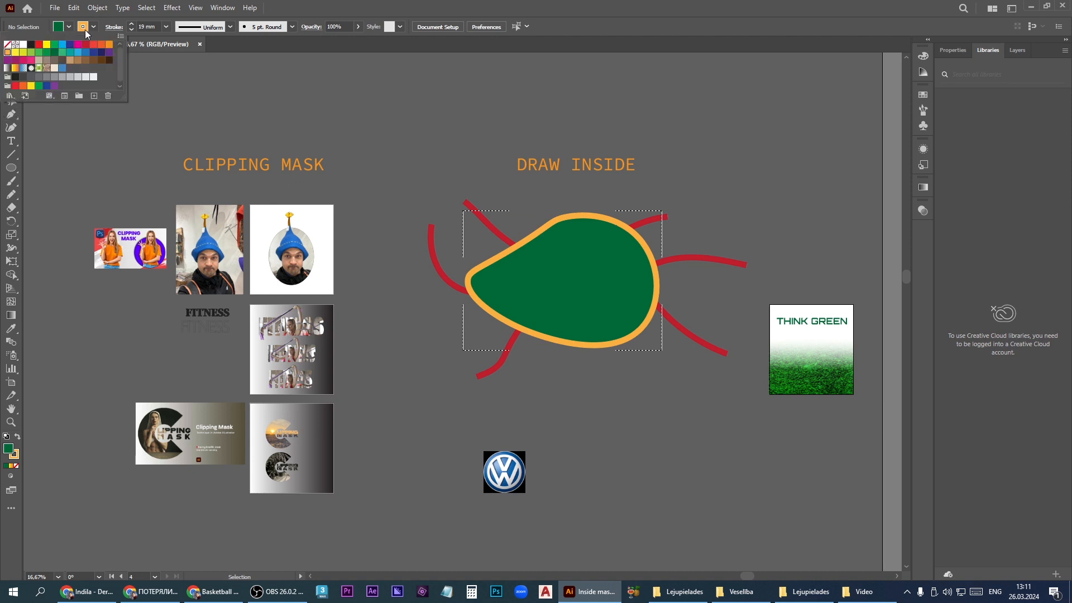
left_click(62, 45)
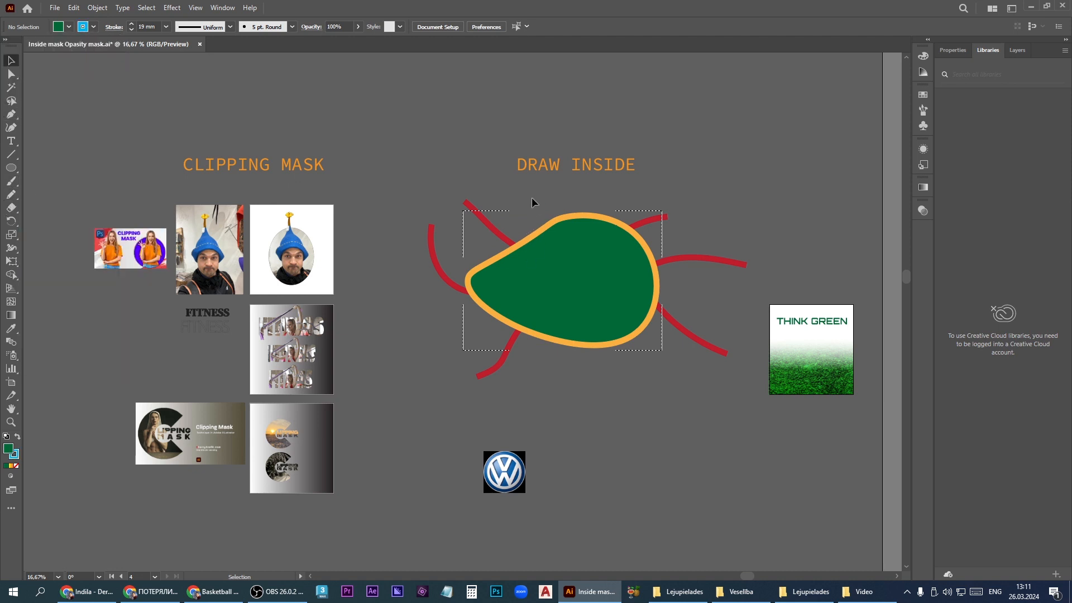
key("n")
mouse_move(525, 189)
left_mouse_down()
mouse_move(552, 251)
mouse_move(551, 386)
mouse_move(618, 452)
left_mouse_up()
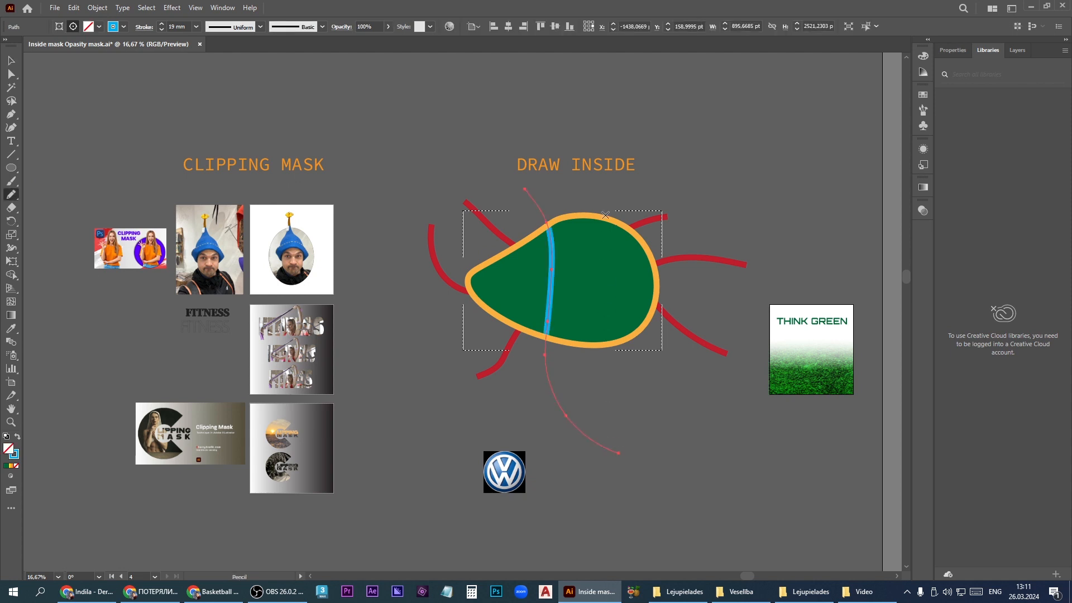
mouse_move(621, 195)
left_mouse_down()
mouse_move(568, 265)
mouse_move(439, 345)
left_mouse_up()
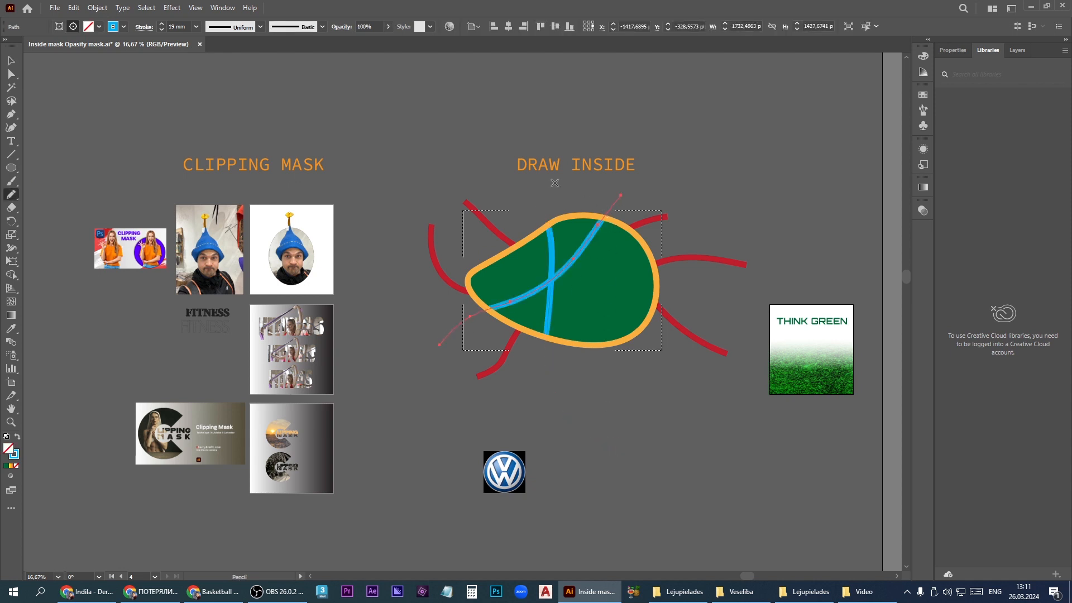
mouse_move(512, 194)
left_mouse_down()
mouse_move(542, 236)
mouse_move(656, 330)
mouse_move(677, 362)
left_mouse_up()
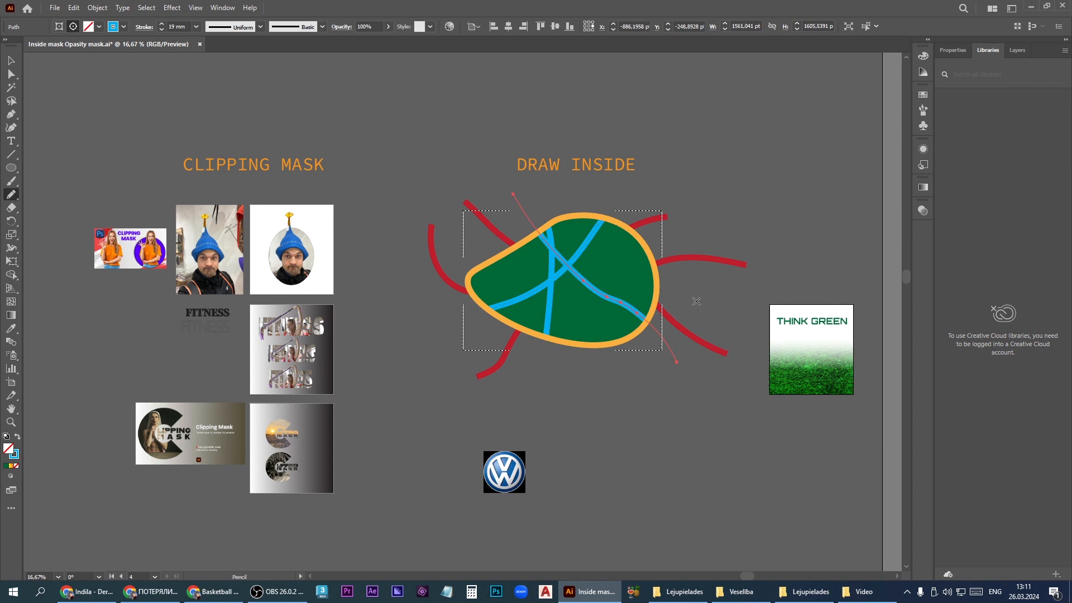
mouse_move(682, 279)
left_mouse_down()
mouse_move(620, 279)
mouse_move(567, 338)
mouse_move(566, 362)
left_mouse_up()
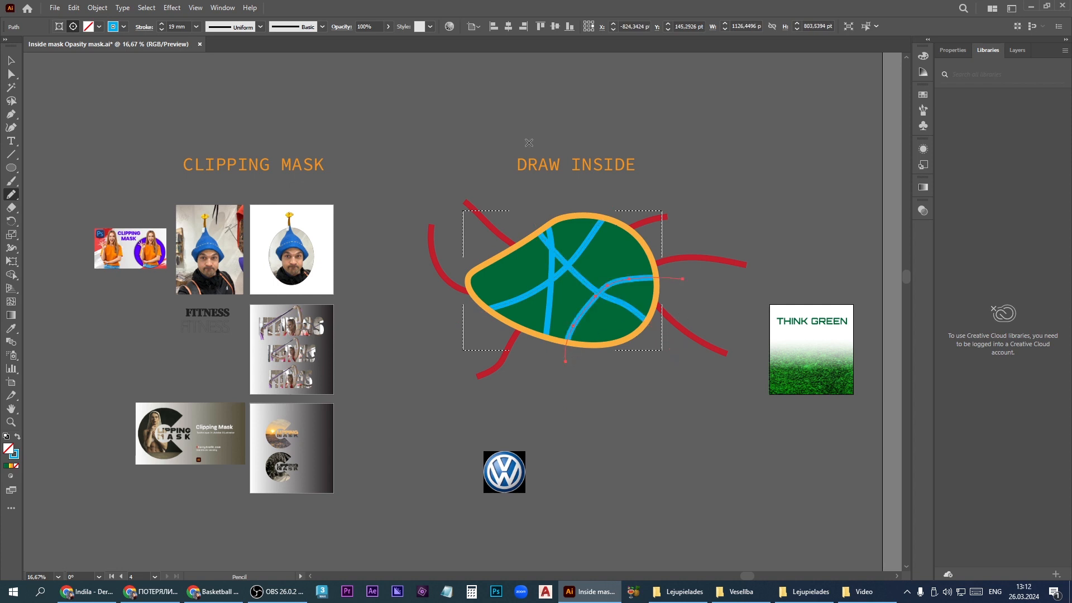
left_click(11, 60)
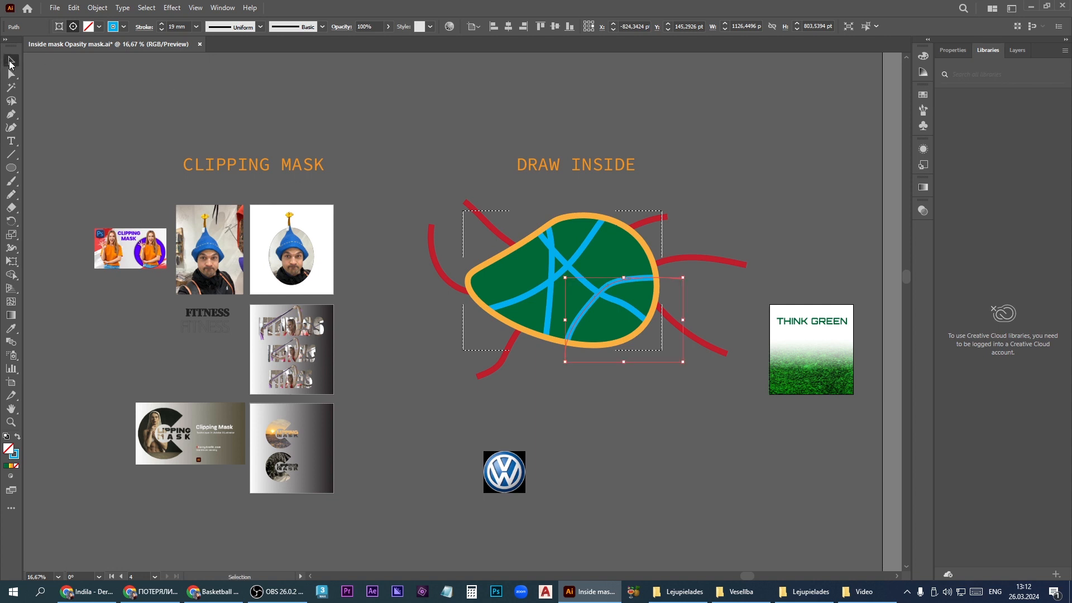
left_click(457, 166)
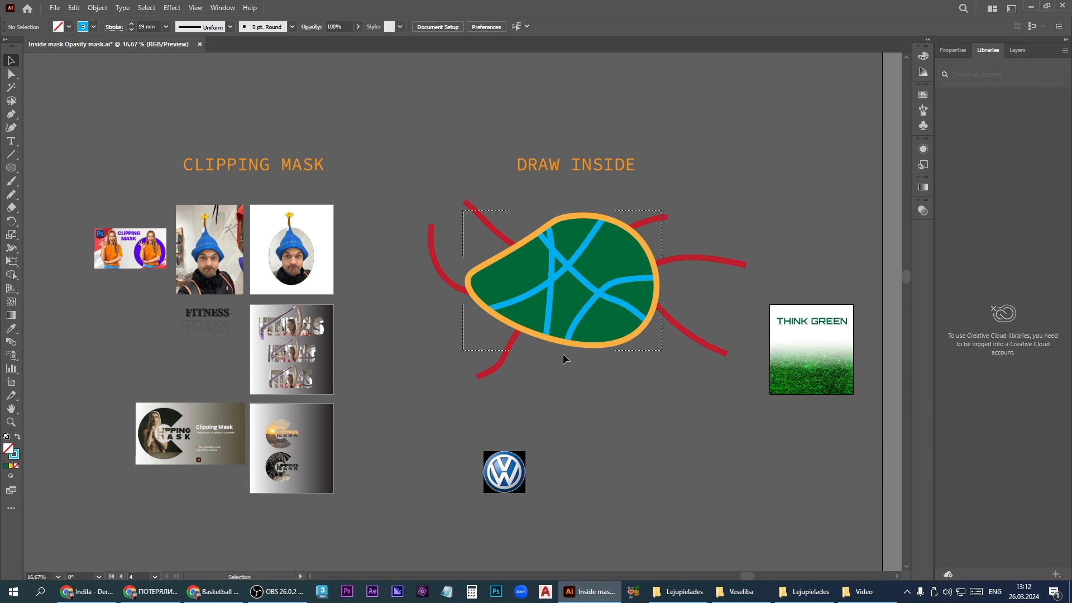
Leave Draw Inside and switch the drawing mode back to Draw Normal.
left_click(12, 141)
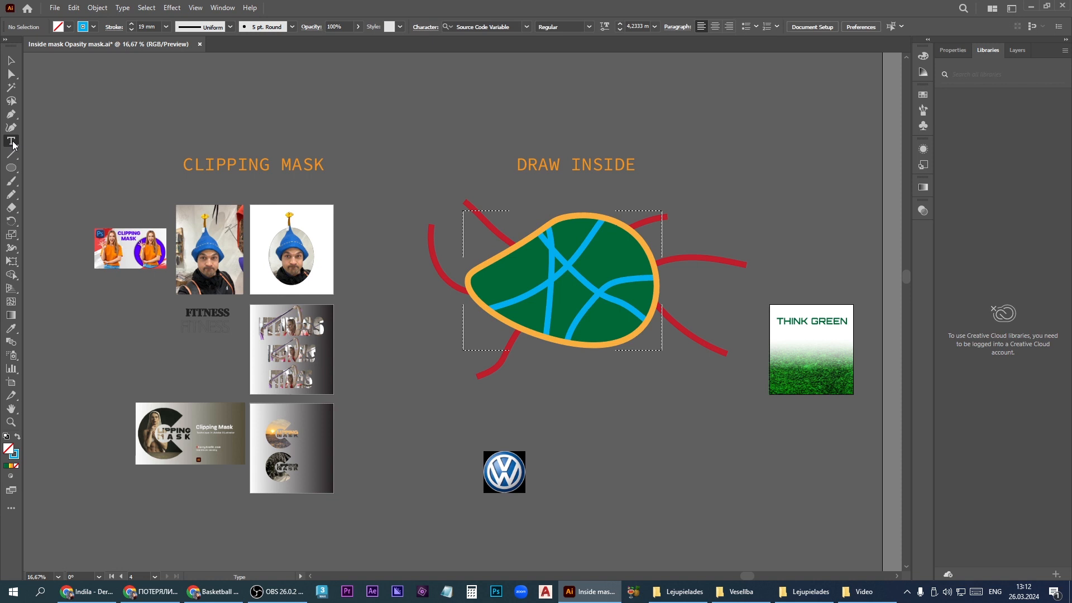
left_click(11, 60)
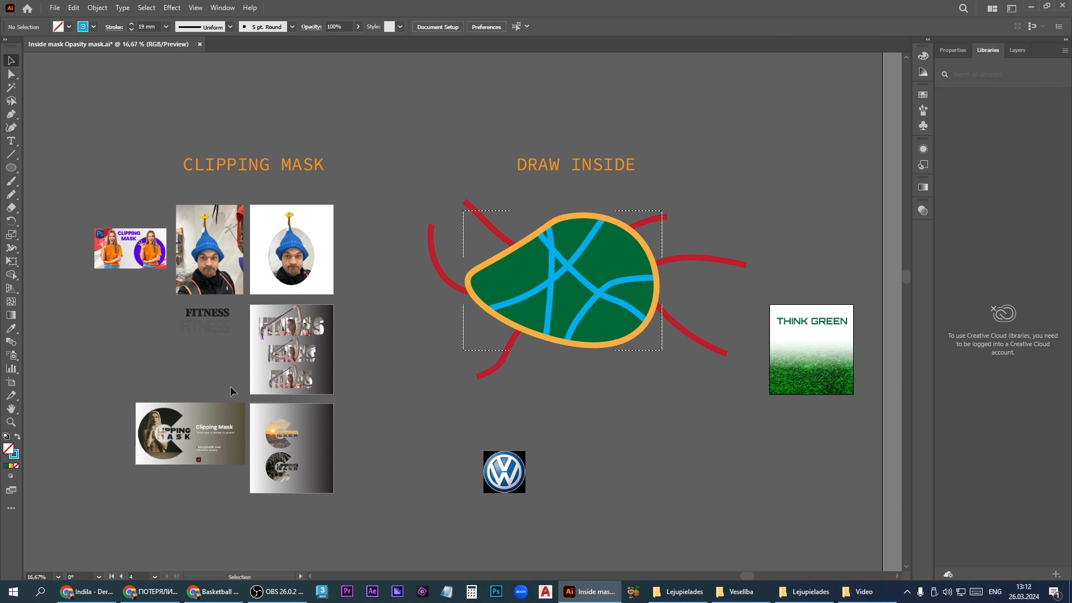
left_click(12, 477)
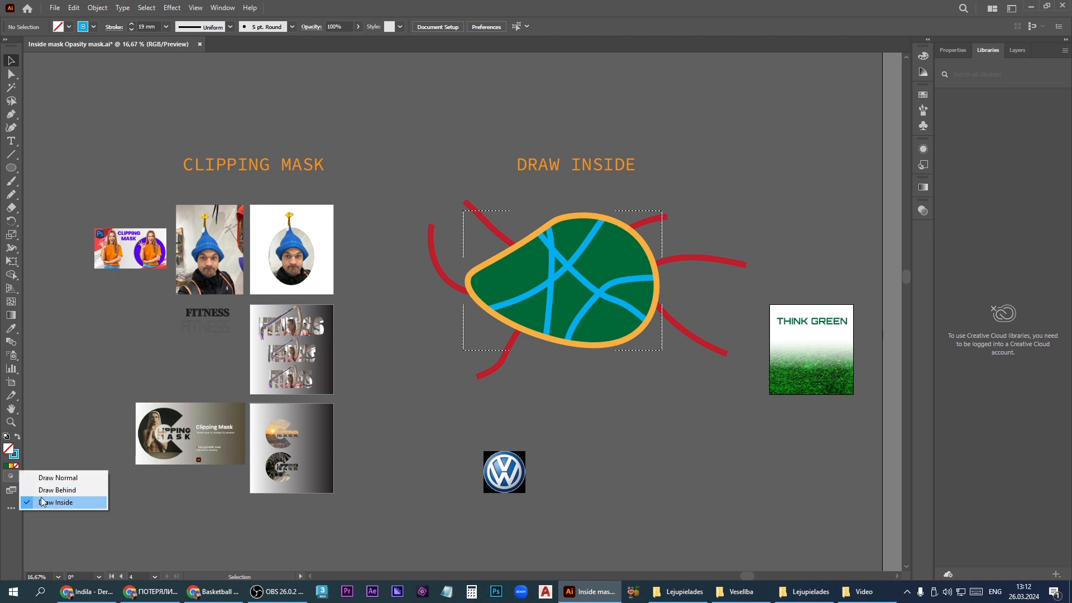
left_click(62, 479)
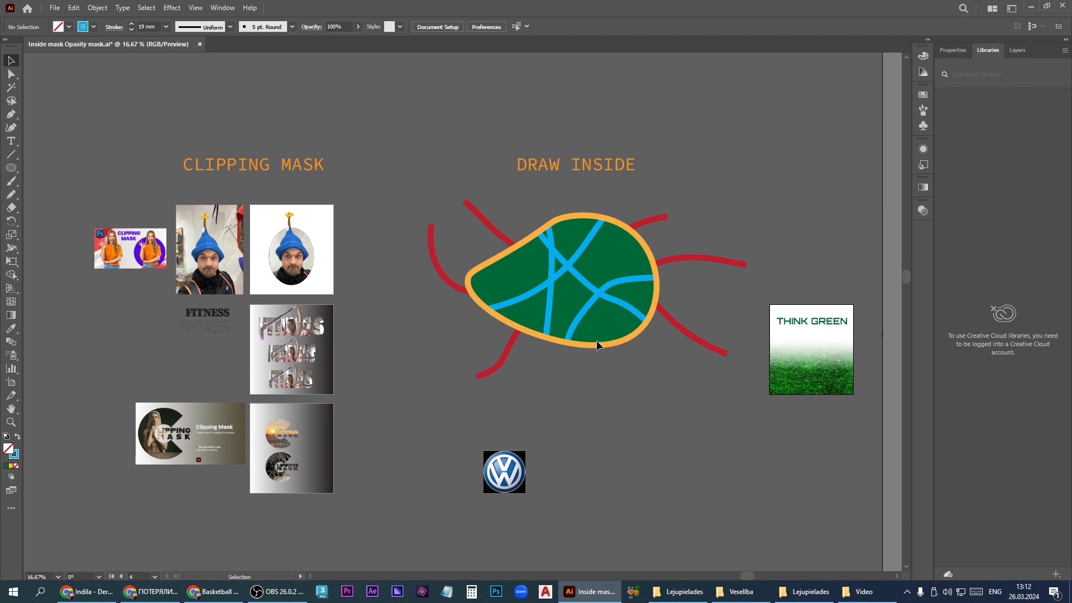
Review the Draw Normal, Draw Behind and Draw Inside modes with the lower red stroke selected.
left_click(723, 353)
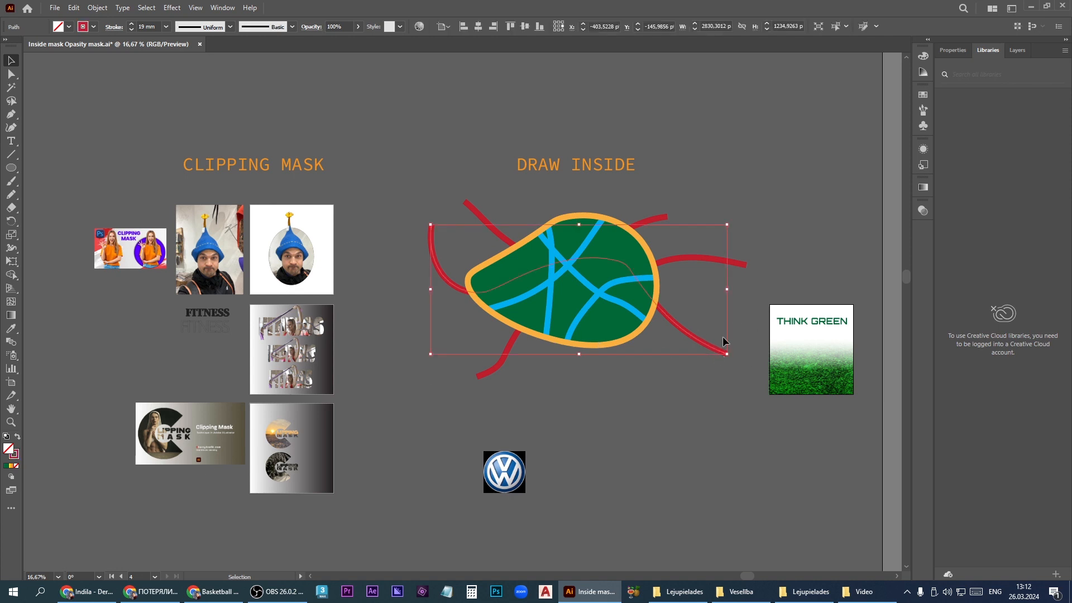
left_click(11, 477)
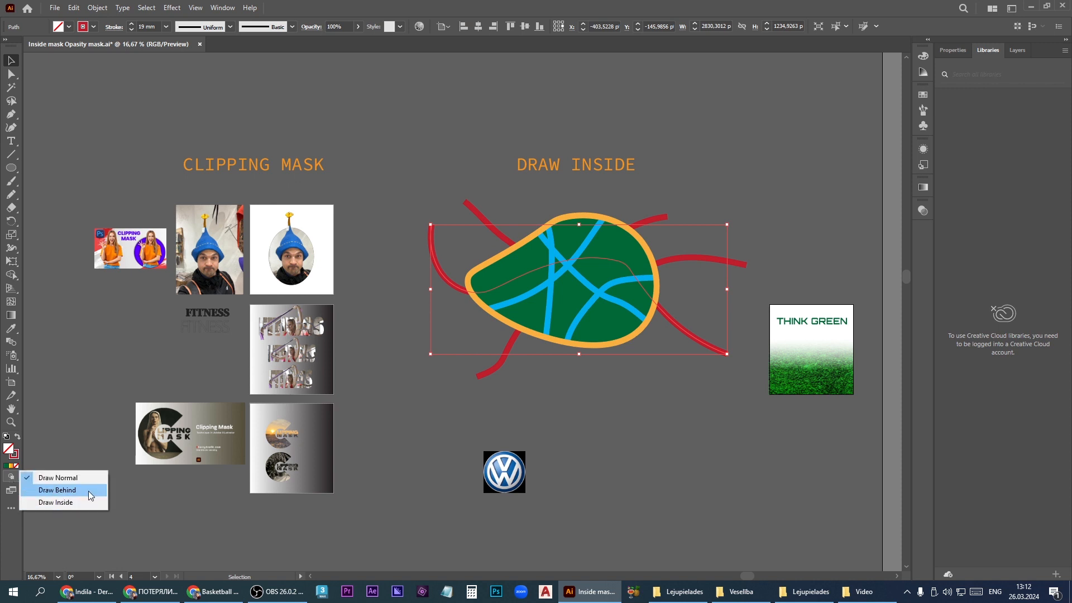
key("shift+d")
key("shift+d")
key("shift+d")
key("shift+d")
key("shift+d")
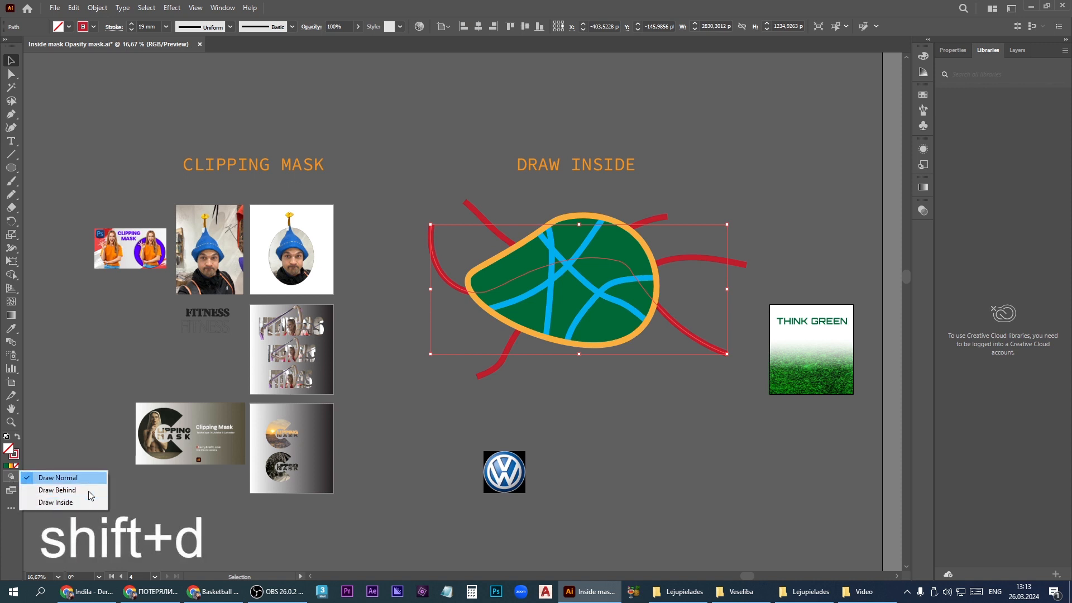
key("shift+d")
key("shift+d")
key("shift+d")
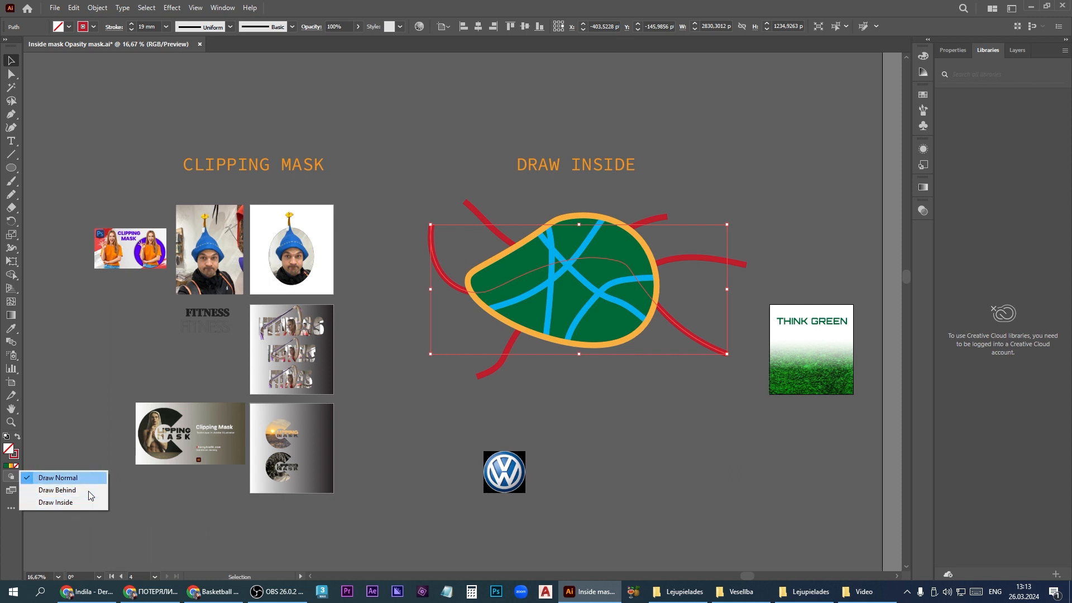
key("shift+d")
left_click(391, 347)
Cycle the drawing mode to Draw Inside for the red stroke ending at the shape's upper right, and return to Draw Normal.
left_click(661, 217)
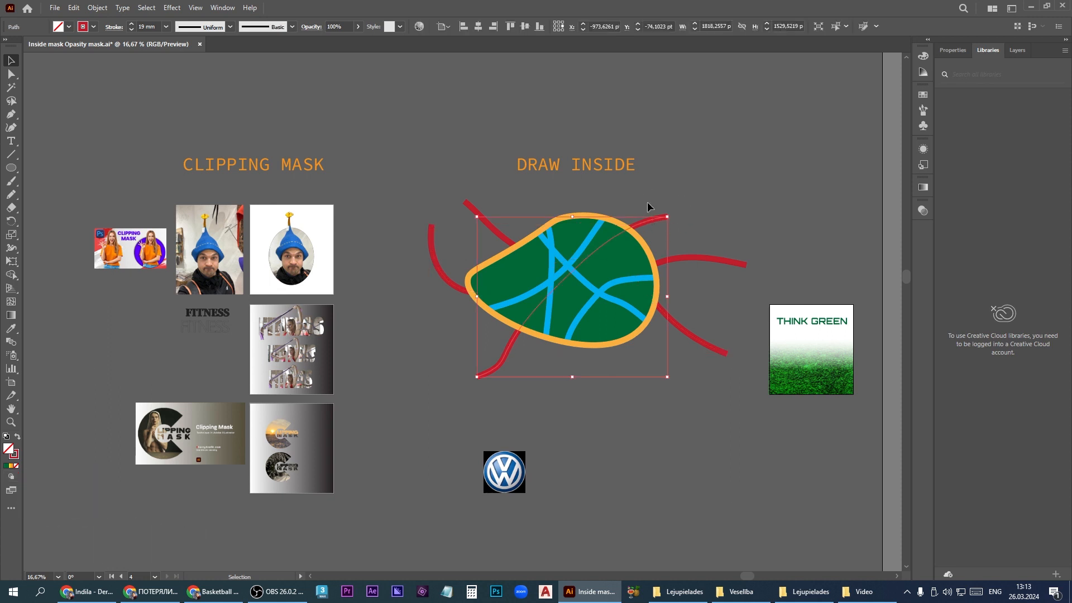
key("shift")
key("shift")
left_click(660, 230, "shift")
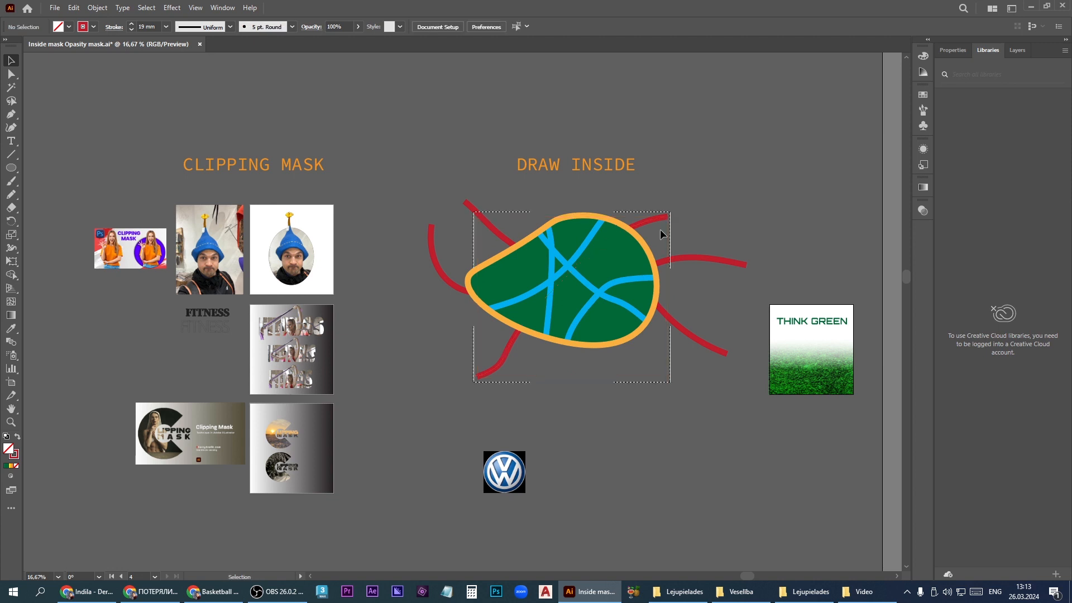
key("shift+d")
Release the clipping mask on the green shape with the blue strokes, and deselect the artwork.
left_click(614, 329)
right_click(607, 343)
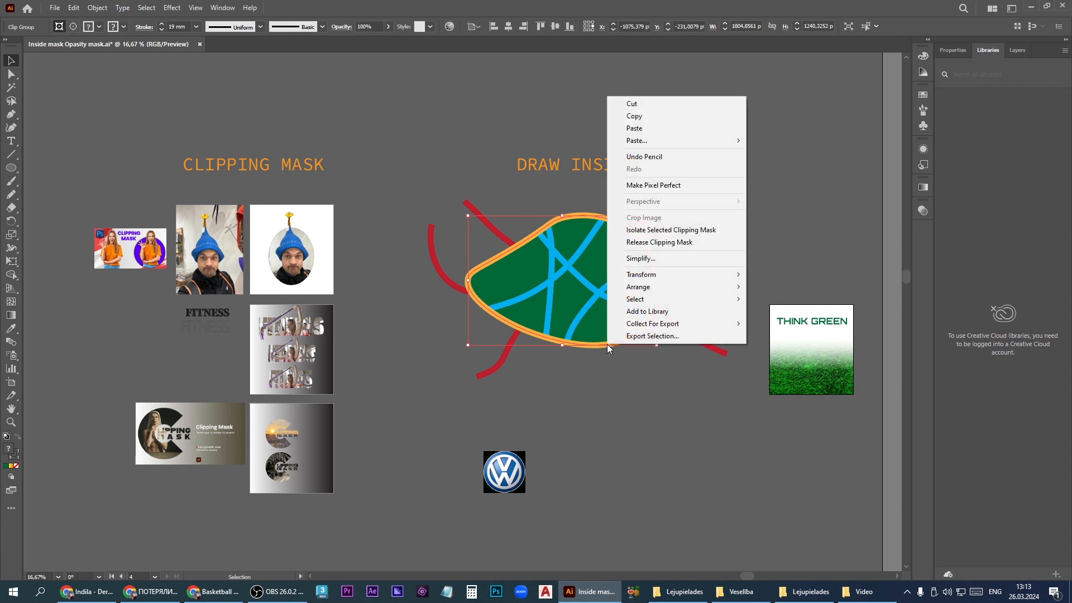
left_click(672, 242)
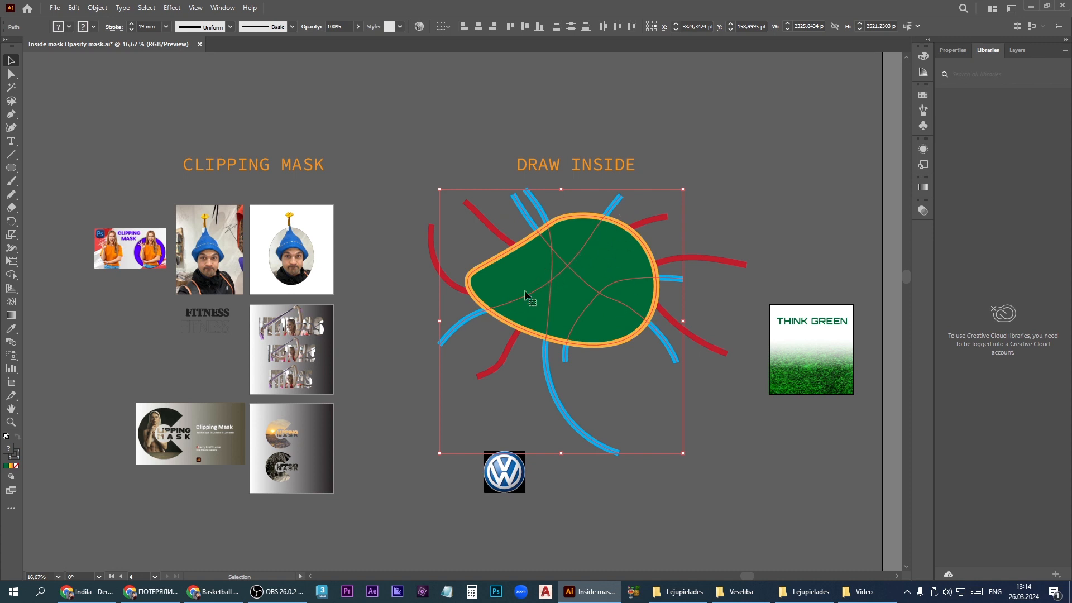
left_click(741, 247)
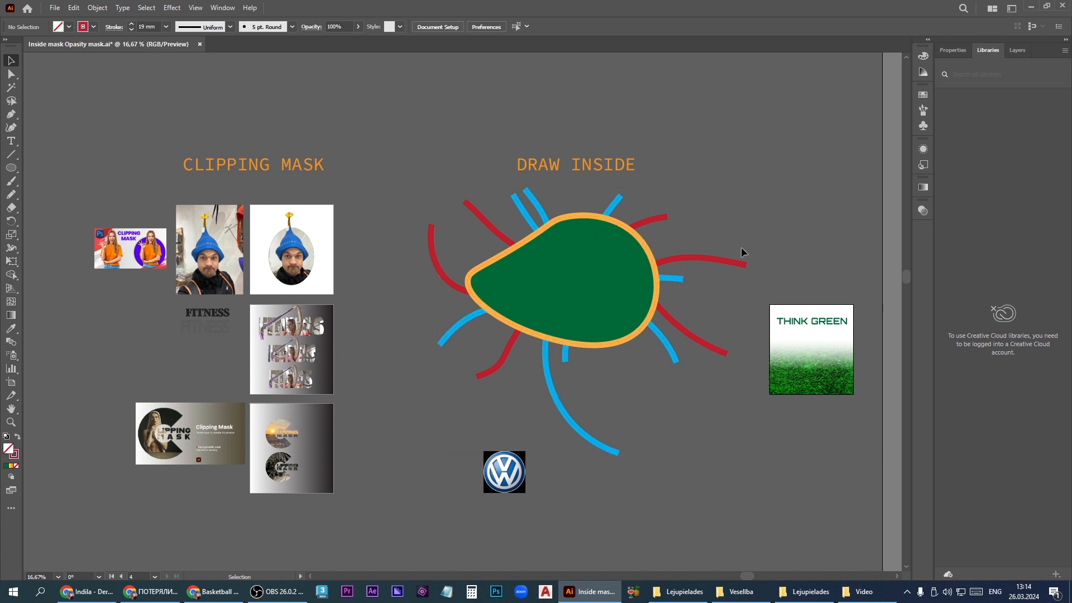
Restore the clipping mask that confines the blue strokes to the green shape, and deselect it.
left_click_drag(648, 254, 911, 190)
key("ctrl+7")
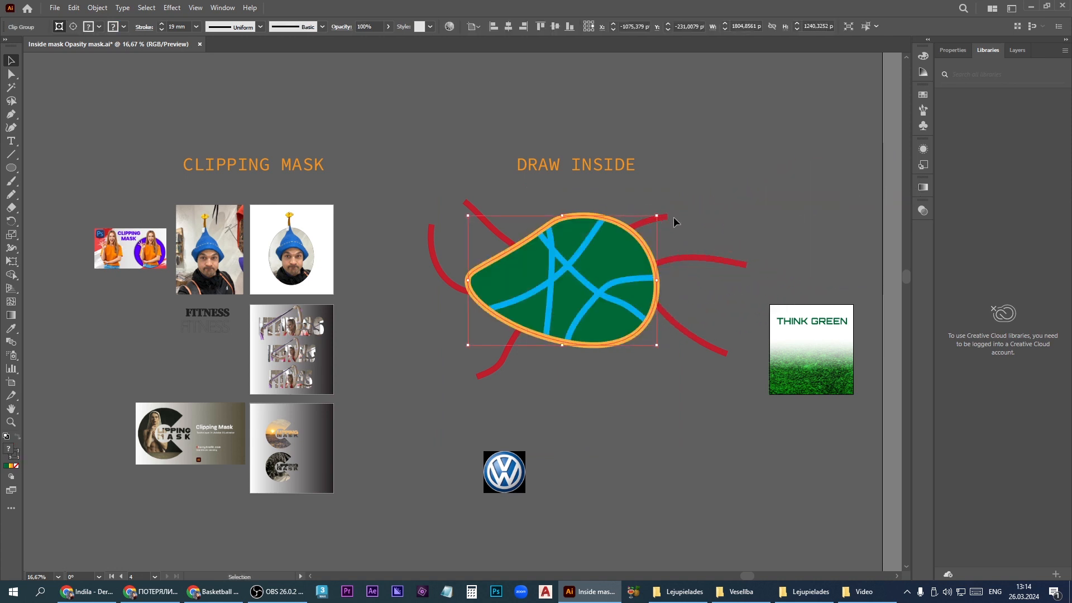
left_click(708, 239)
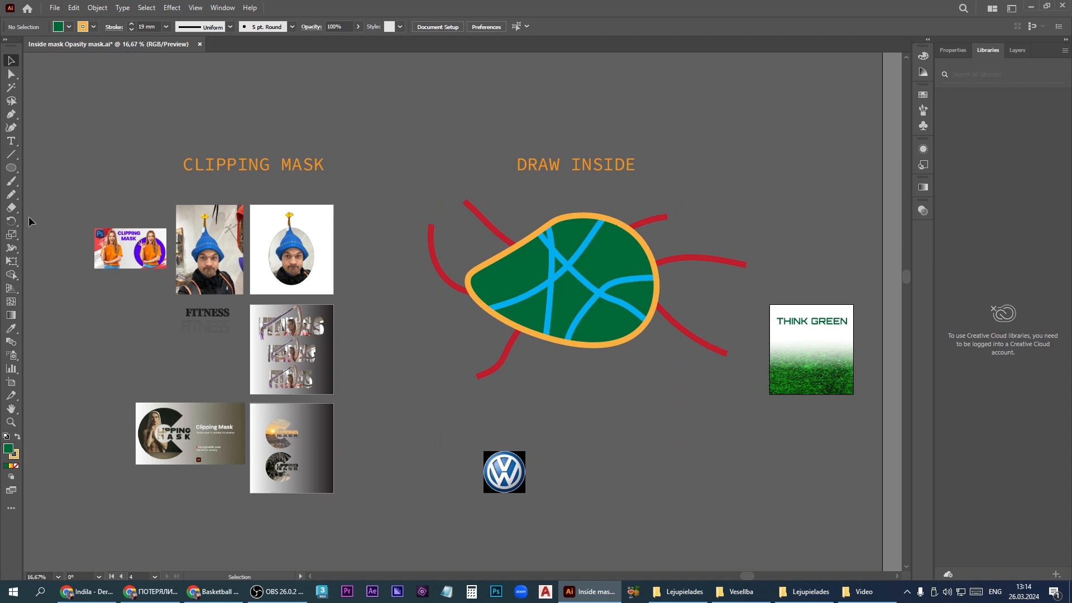
Draw a circle about 837 pt in diameter with the Ellipse tool, beside the VW logo image.
left_click(11, 167)
scroll(418, 342, "down", 1)
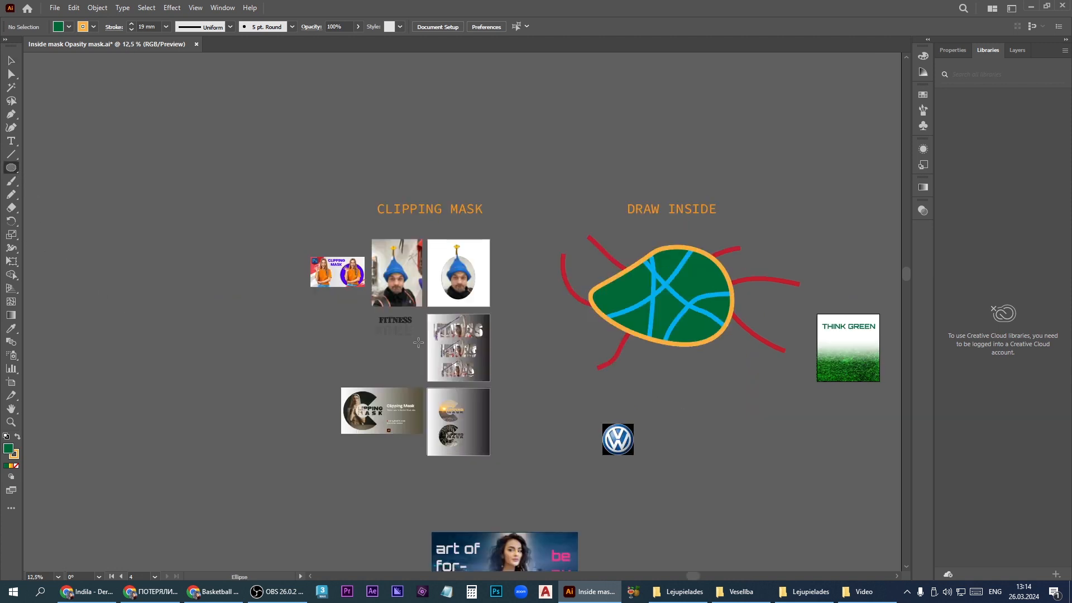
scroll(692, 482, "up", 3)
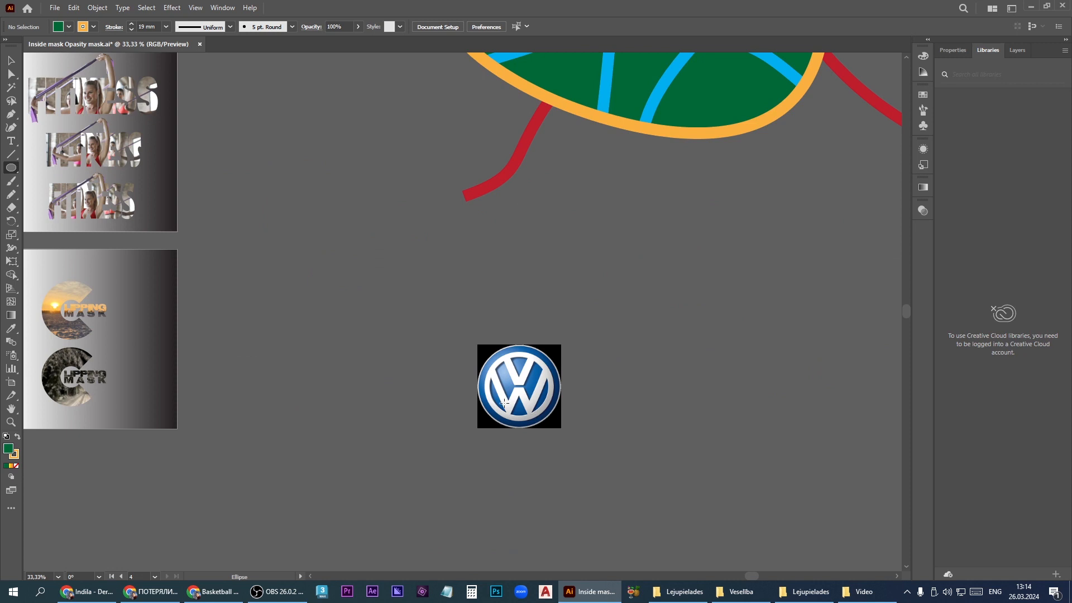
scroll(528, 369, "down", 2)
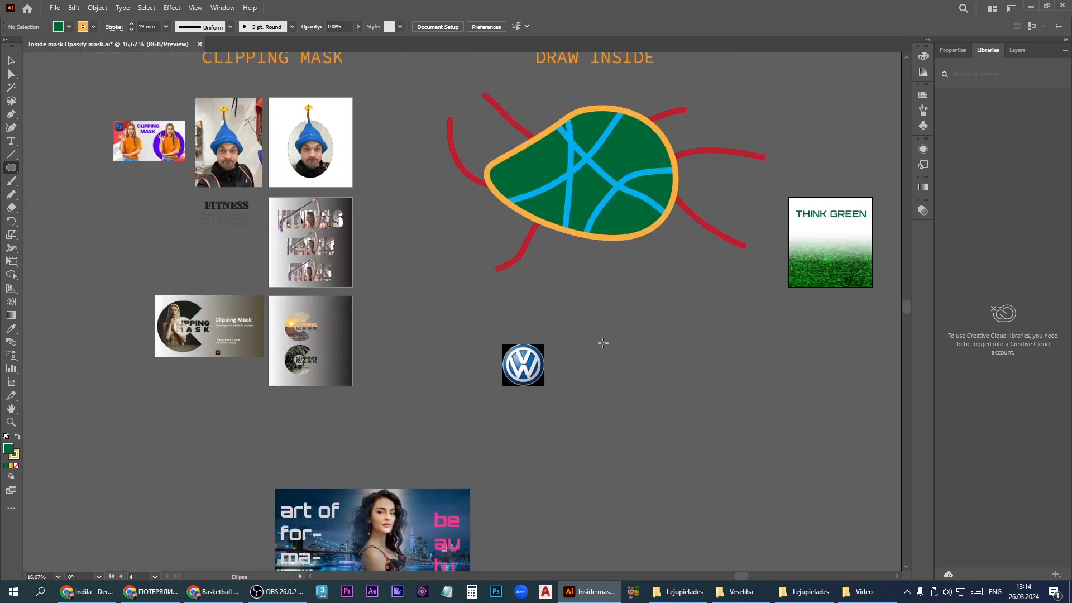
left_click_drag(607, 343, 697, 415)
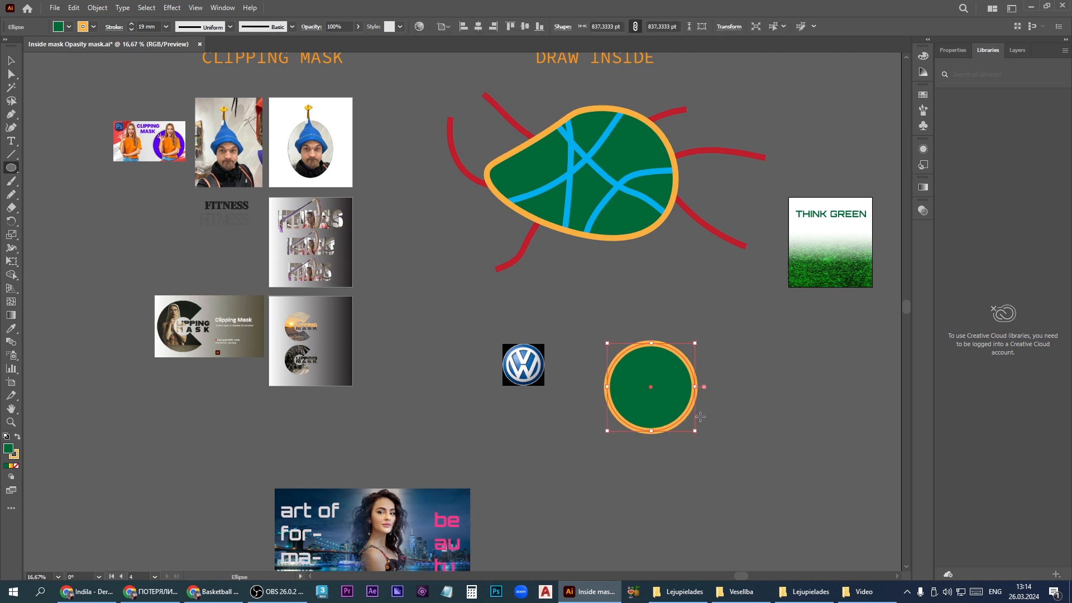
Give the new circle an orange fill and a red-orange stroke 13 mm thick.
scroll(698, 415, "up", 1)
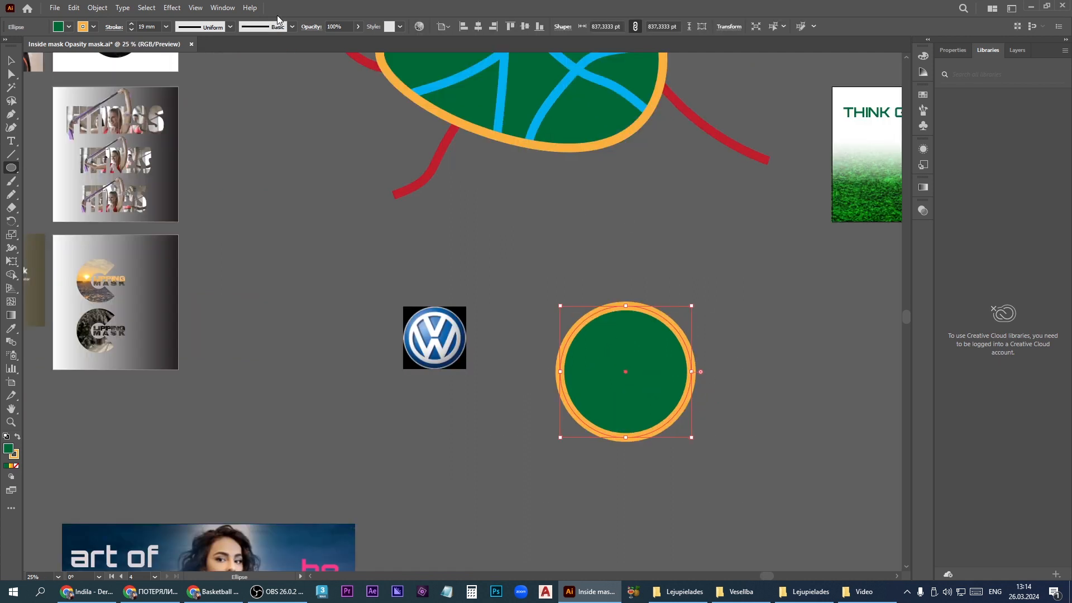
left_click(68, 26)
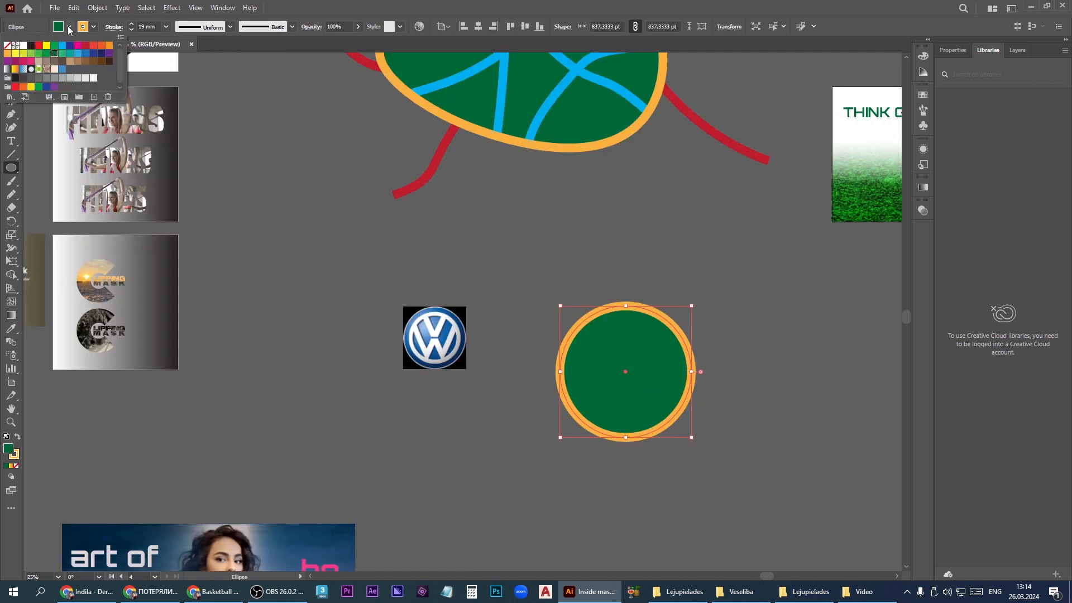
left_click(109, 50)
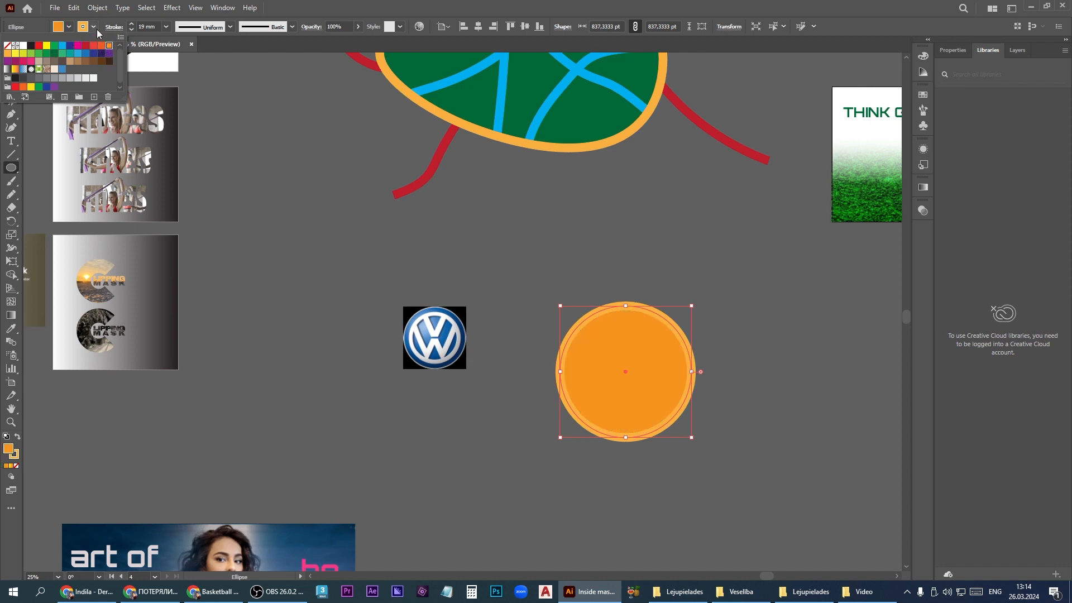
left_click(94, 26)
left_click(93, 26)
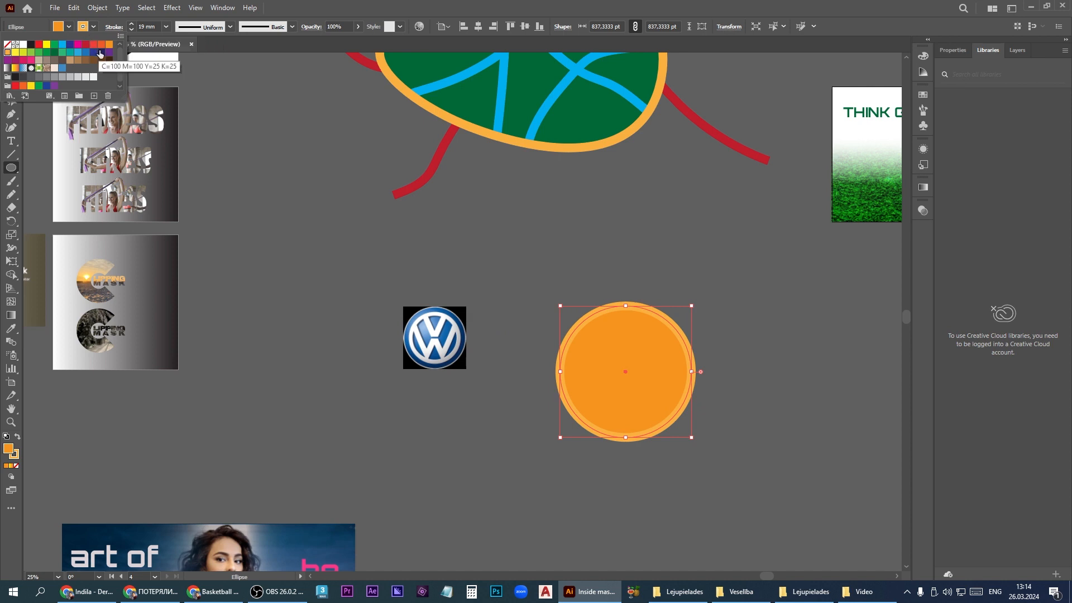
left_click(101, 45)
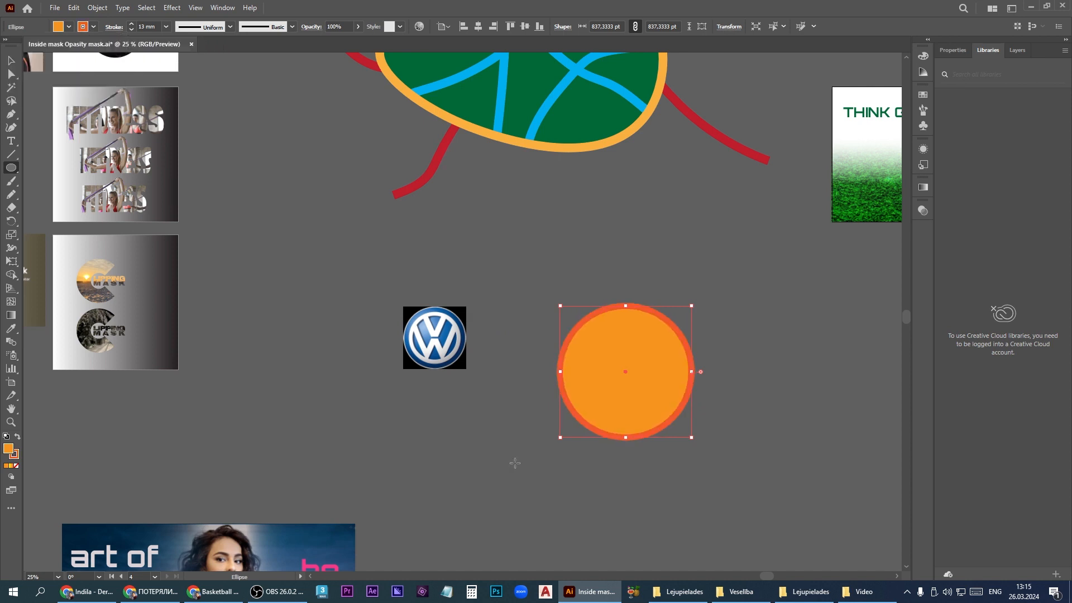
Switch to Draw Inside for the orange circle and draw a circle about 1700 pt wide overlapping its left part.
key("shift+d")
key("shift+d")
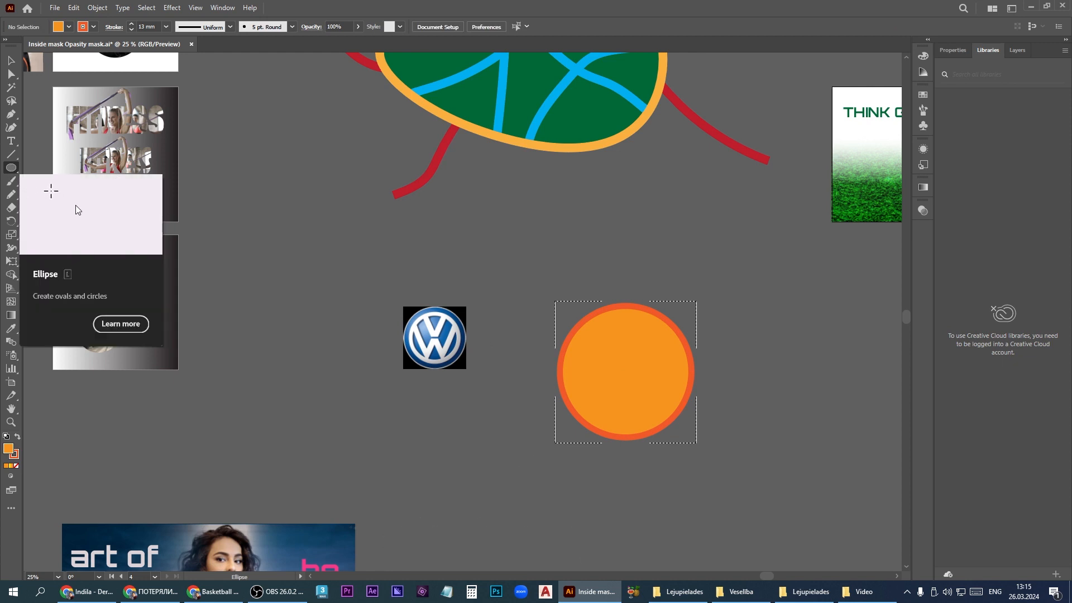
left_click_drag(353, 275, 616, 489)
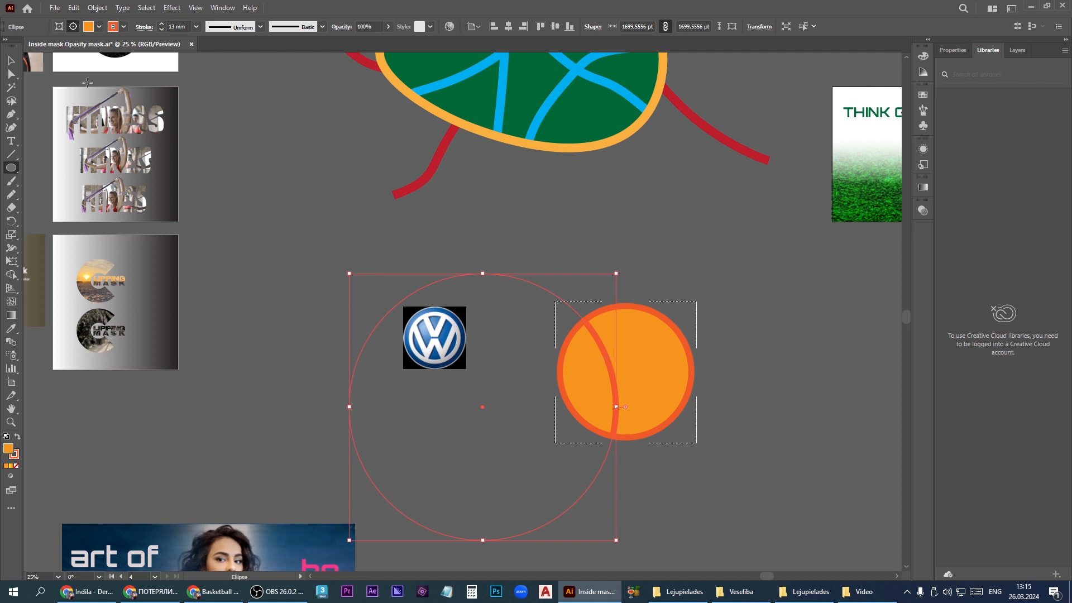
Position the large inner circle as the ball's left curved seam, and duplicate it horizontally to form the right seam.
key("v")
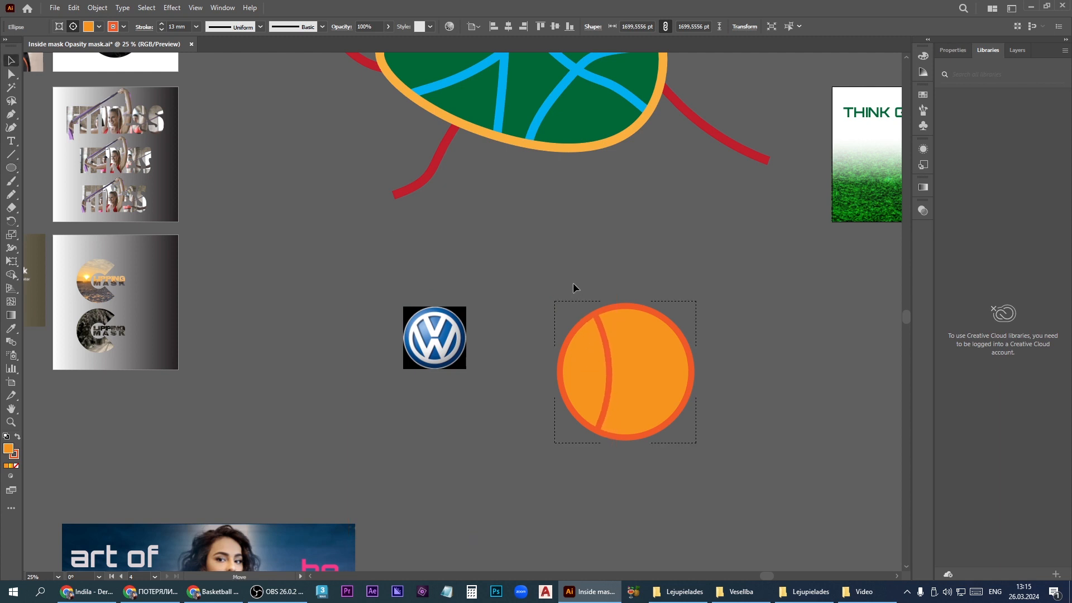
left_click_drag(573, 282, 568, 282)
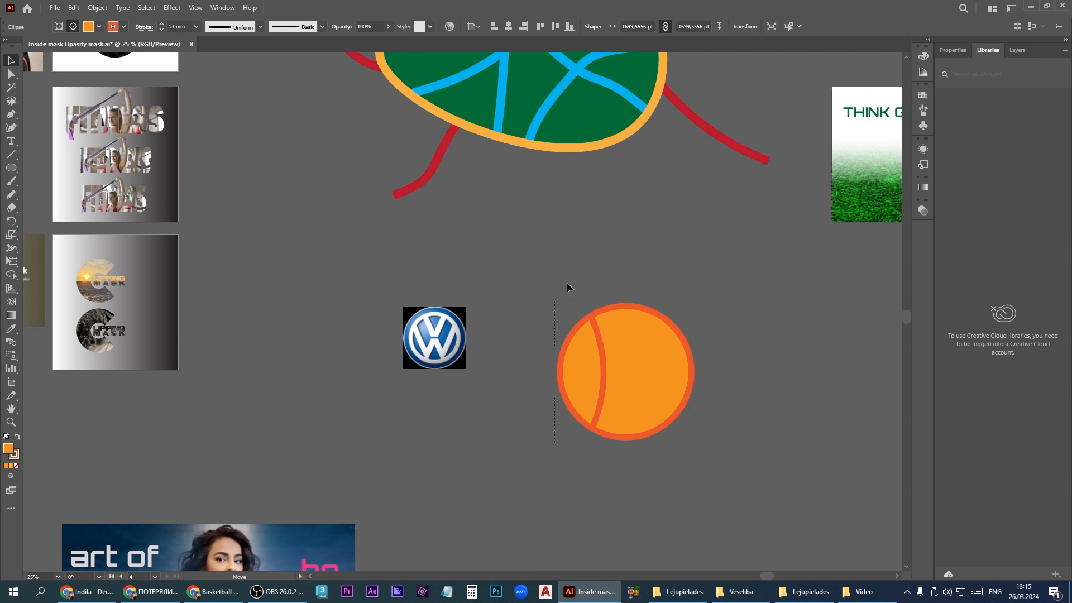
key("ctrl+minus")
left_click_drag(705, 303, 821, 277)
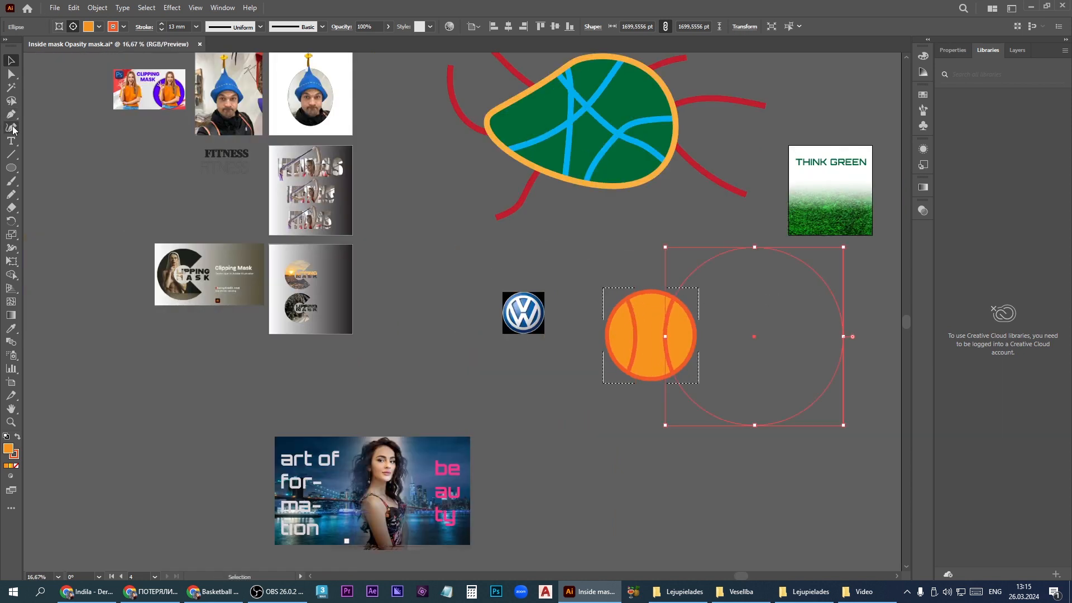
Draw a straight vertical line through the ball's centre from top edge to bottom edge with the Pen tool.
left_click(11, 114)
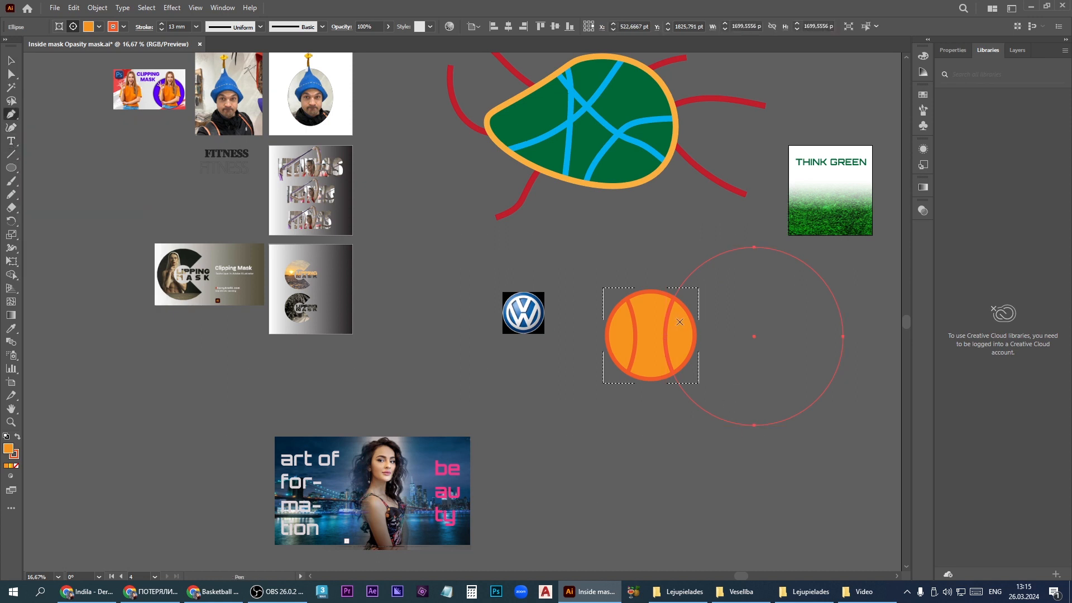
left_click(653, 291)
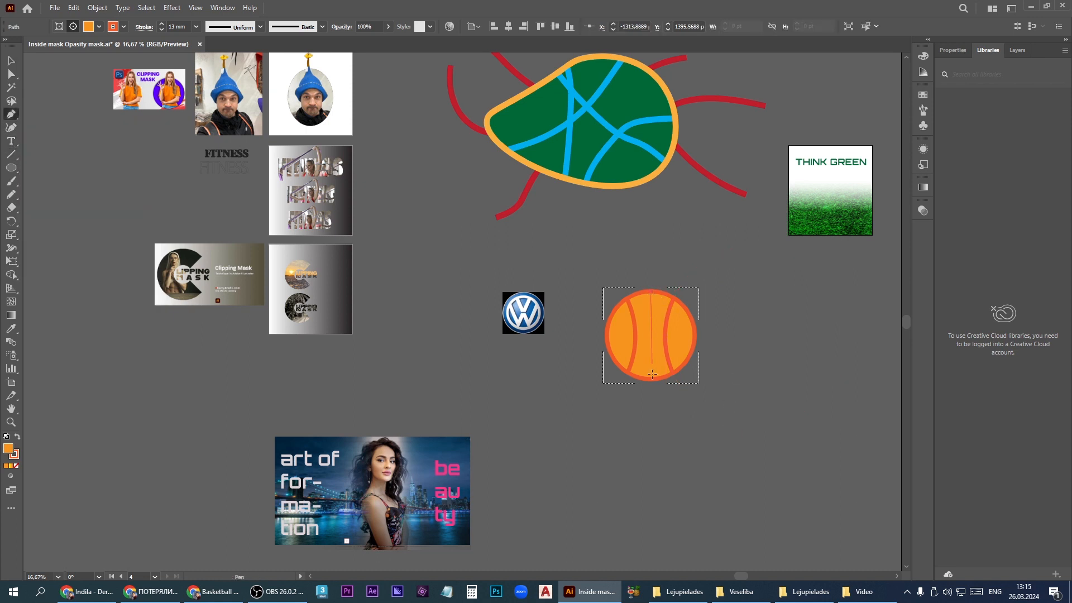
left_click(651, 381)
key("Escape")
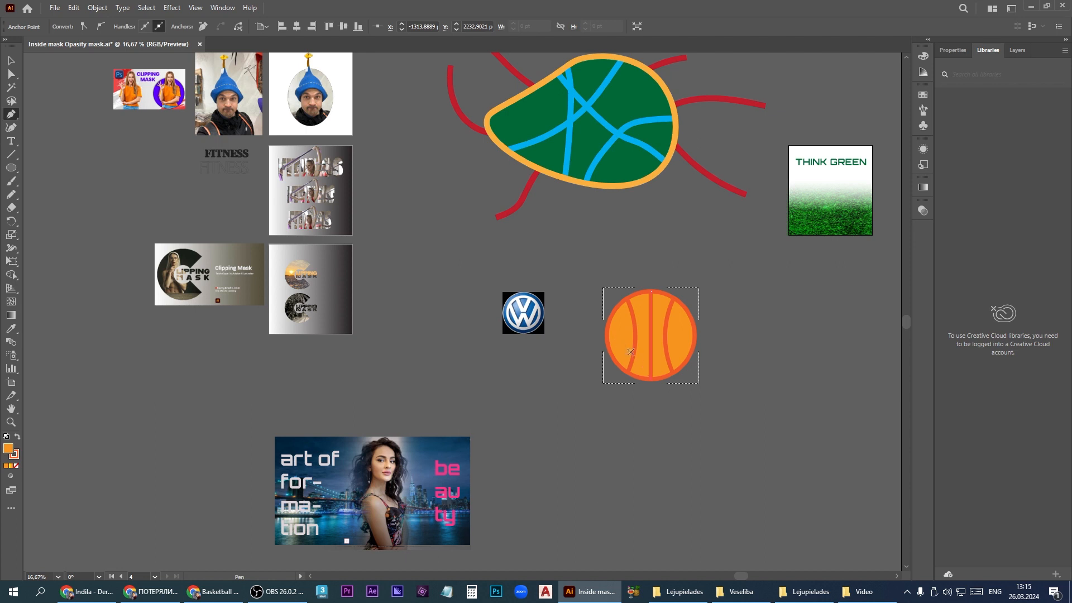
Draw a straight horizontal line across the ball's centre with the Pen tool, then leave Draw Inside and deselect.
left_click(607, 334)
left_click(695, 334)
key("v")
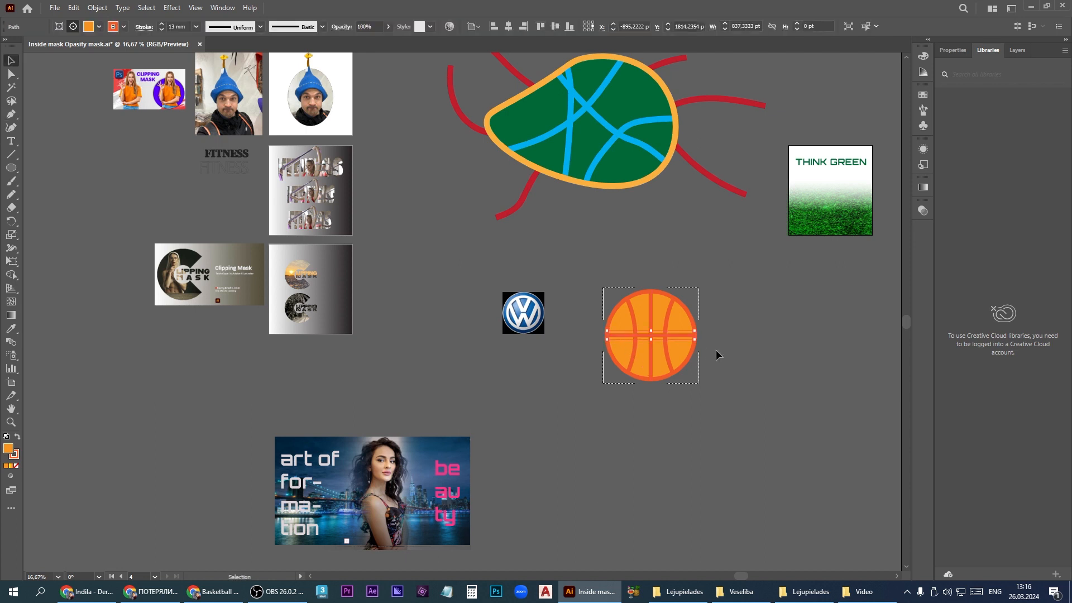
key("ctrl+shift+a")
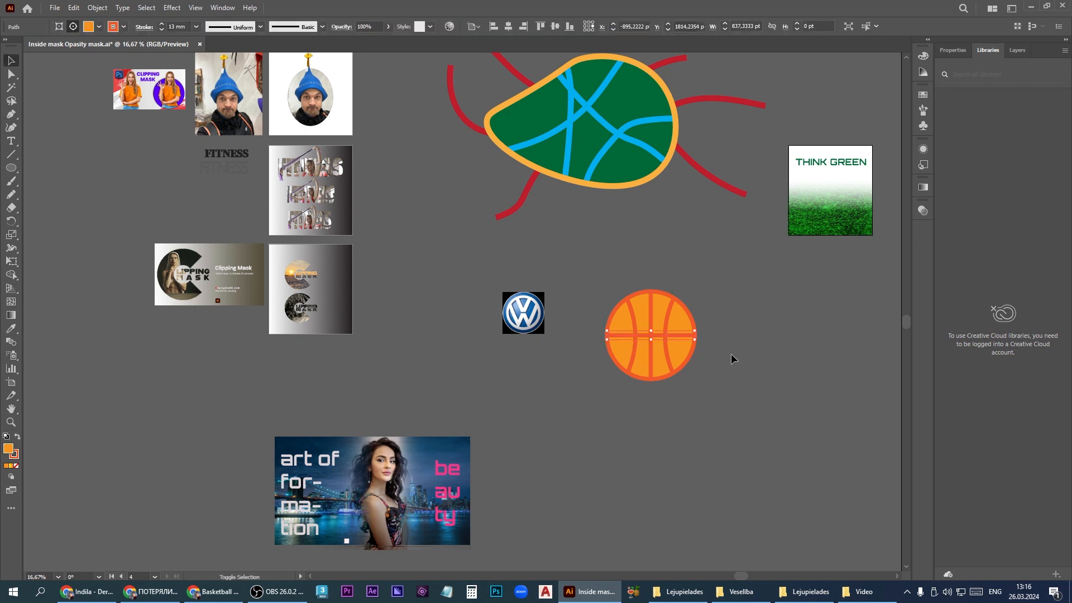
Select the basketball and expand its clip group in the layer list to inspect the objects inside.
scroll(677, 337, "up", 1)
scroll(677, 336, "up", 1)
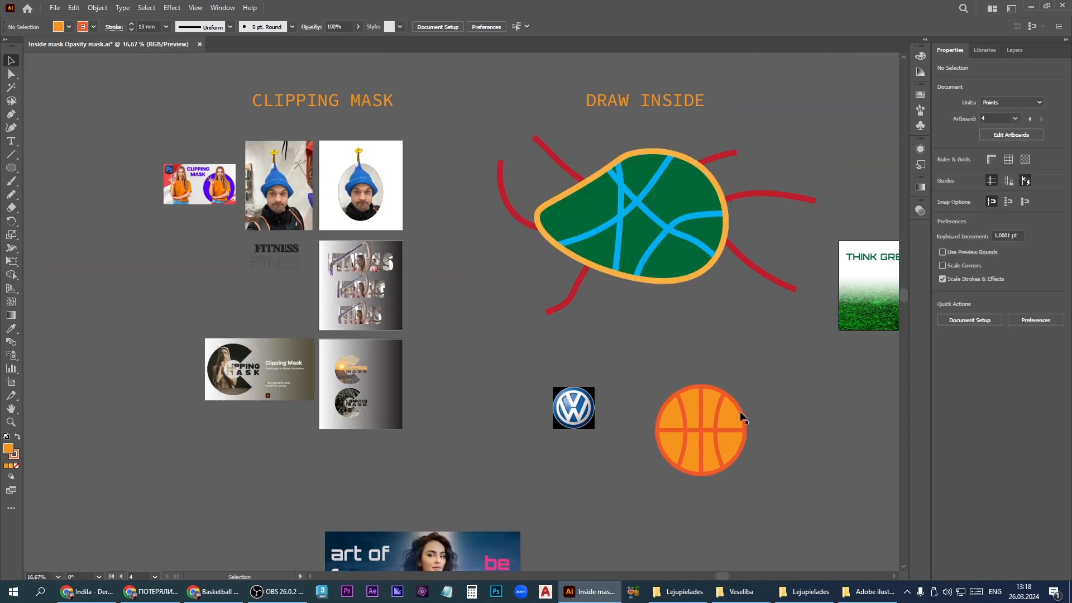
left_click(740, 414)
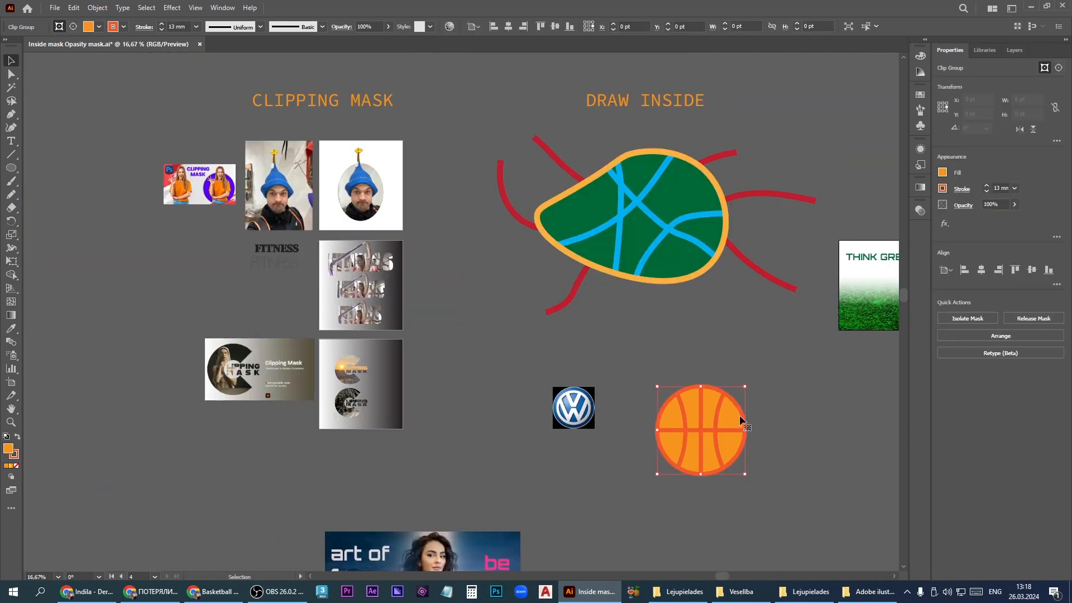
left_click(1013, 51)
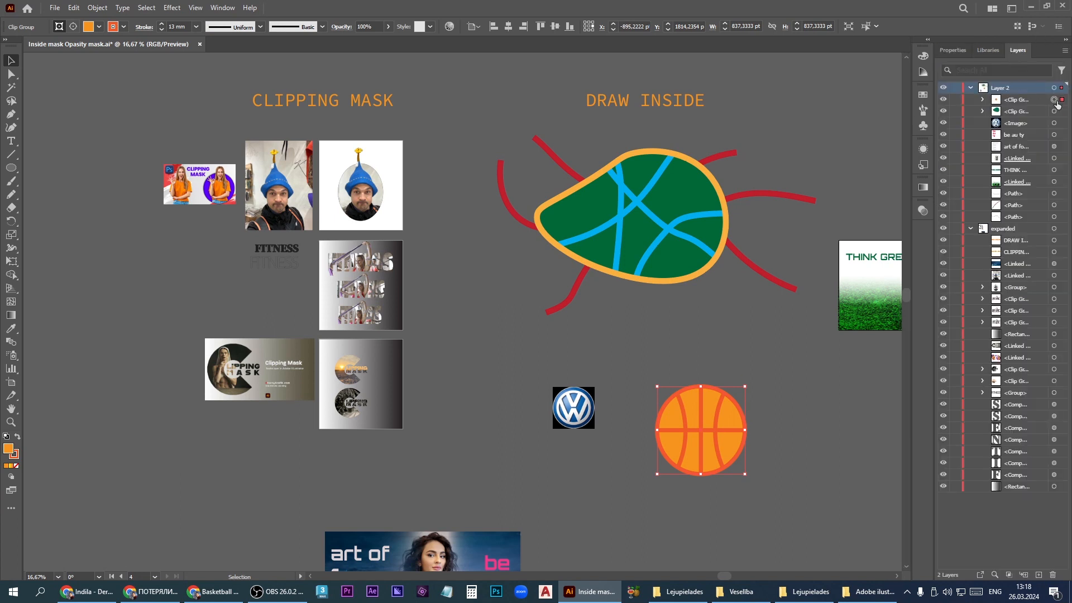
left_click(983, 100)
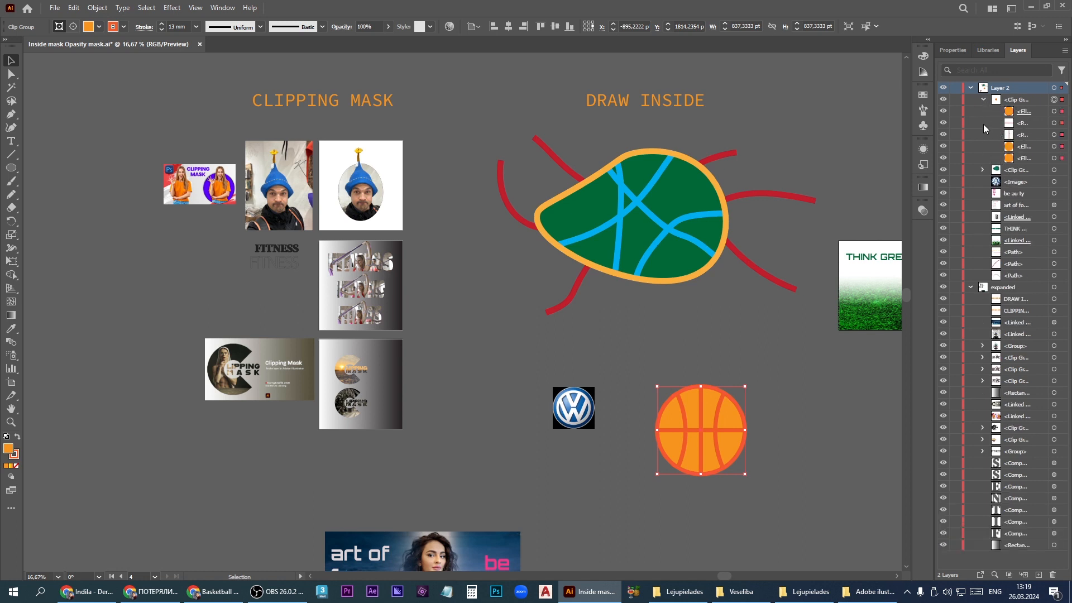
Hide and reshow the basketball's horizontal line, vertical line and one inner ellipse, one at a time.
left_click(944, 123)
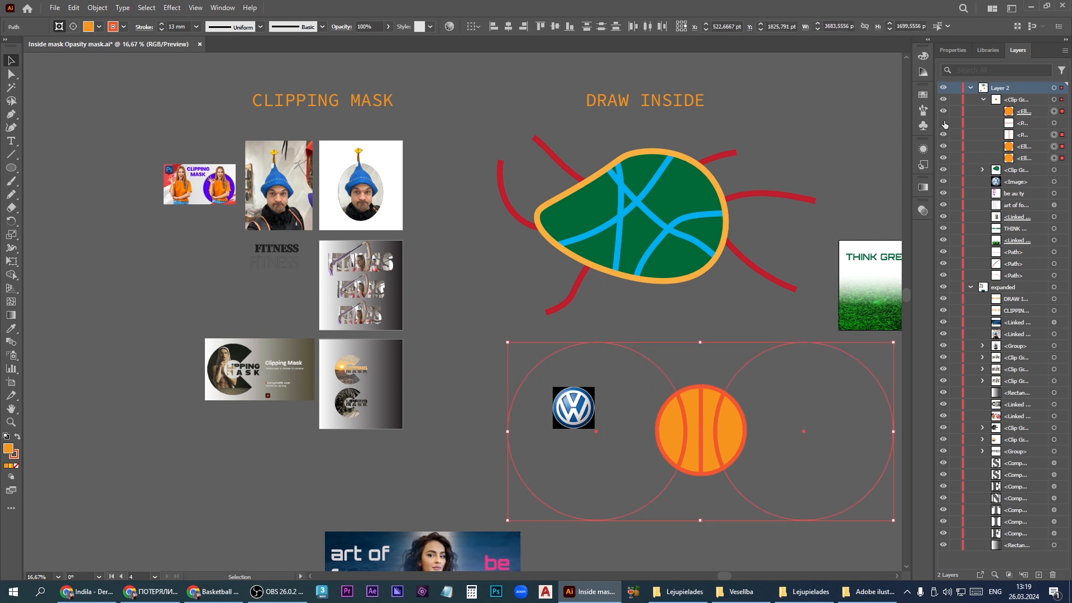
left_click(944, 123)
left_click(944, 135)
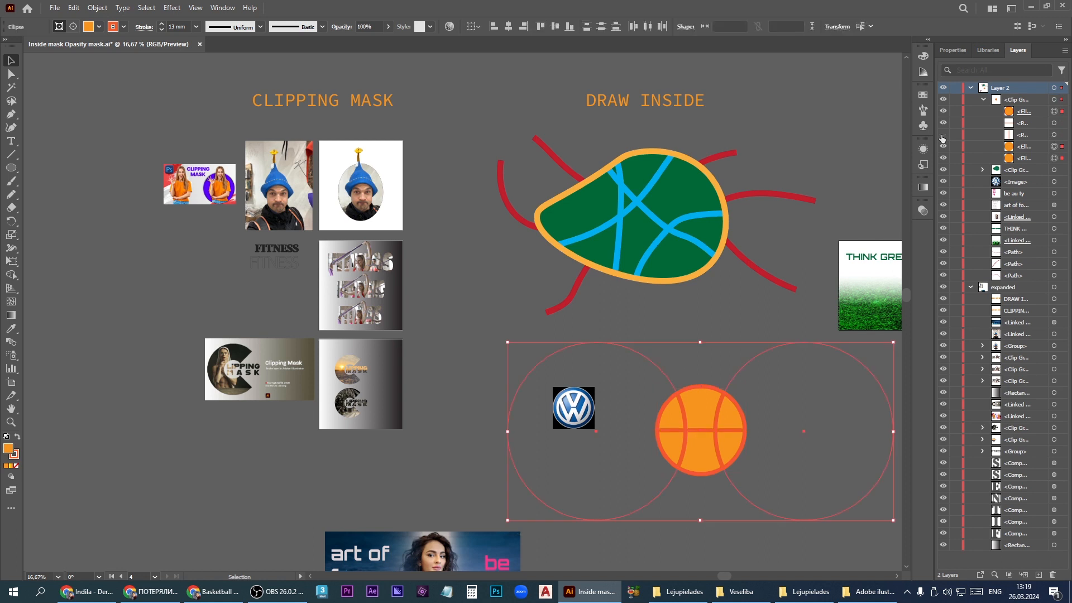
left_click(944, 134)
left_click(944, 147)
left_click(944, 147)
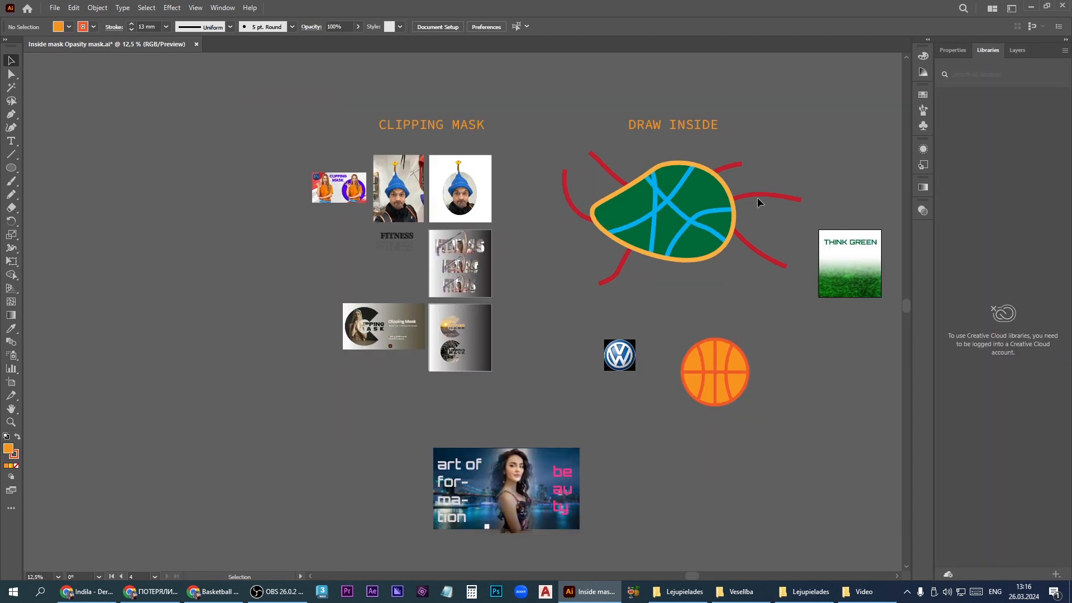
scroll(758, 198, "up", 1)
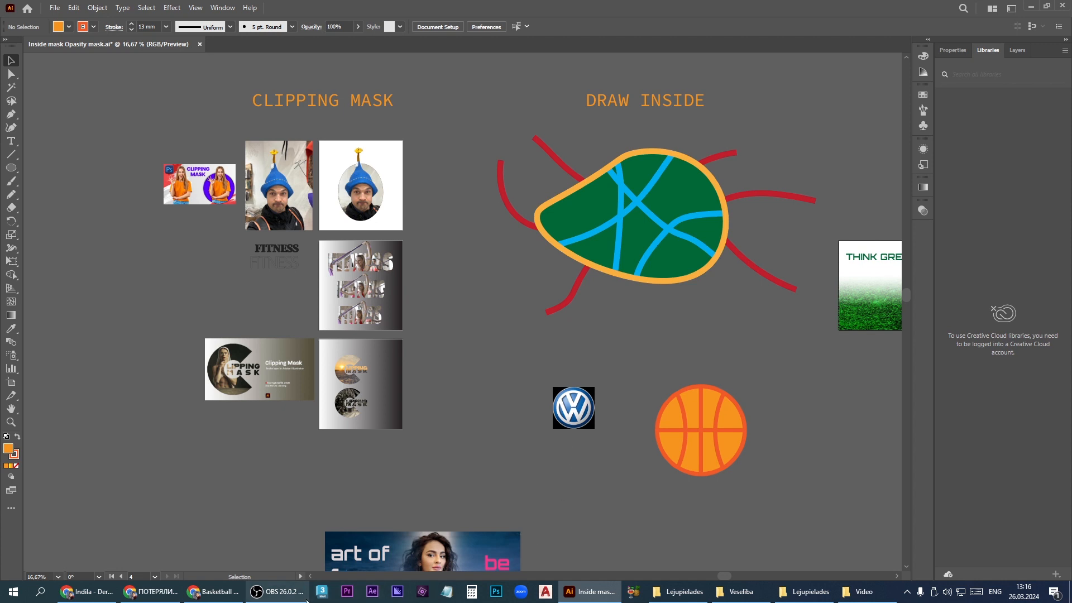
left_click(280, 595)
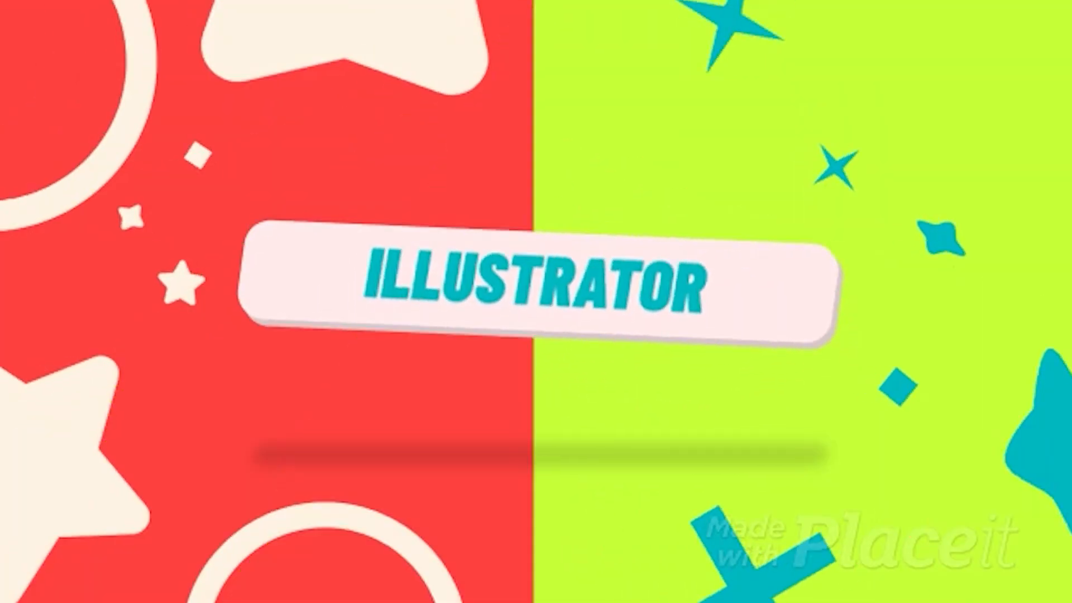